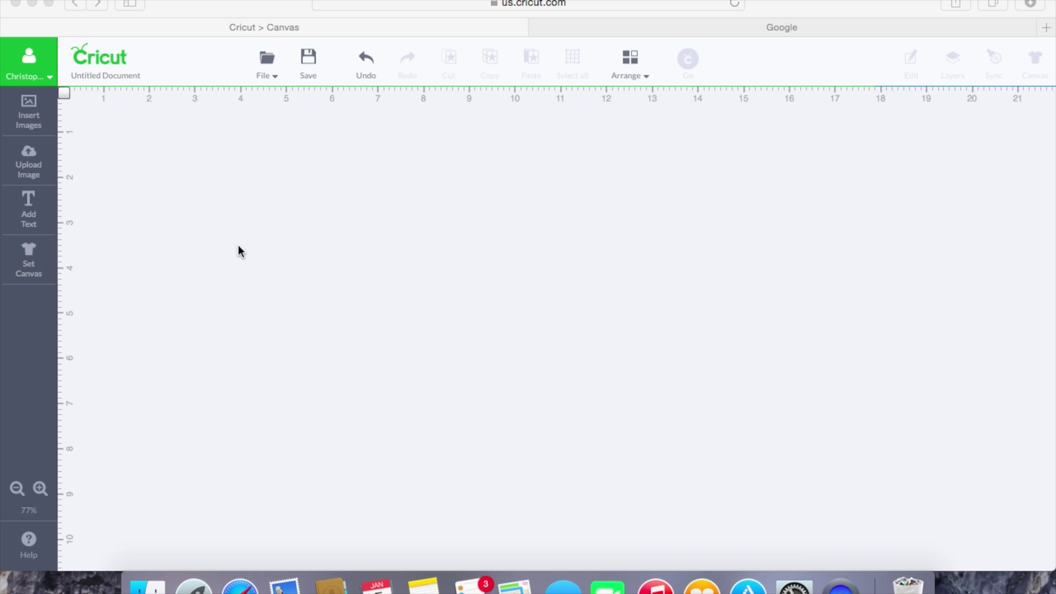
# Open Upload Image and choose Vector Upload to reach the Import & Save step.
pyautogui.click(37, 173)
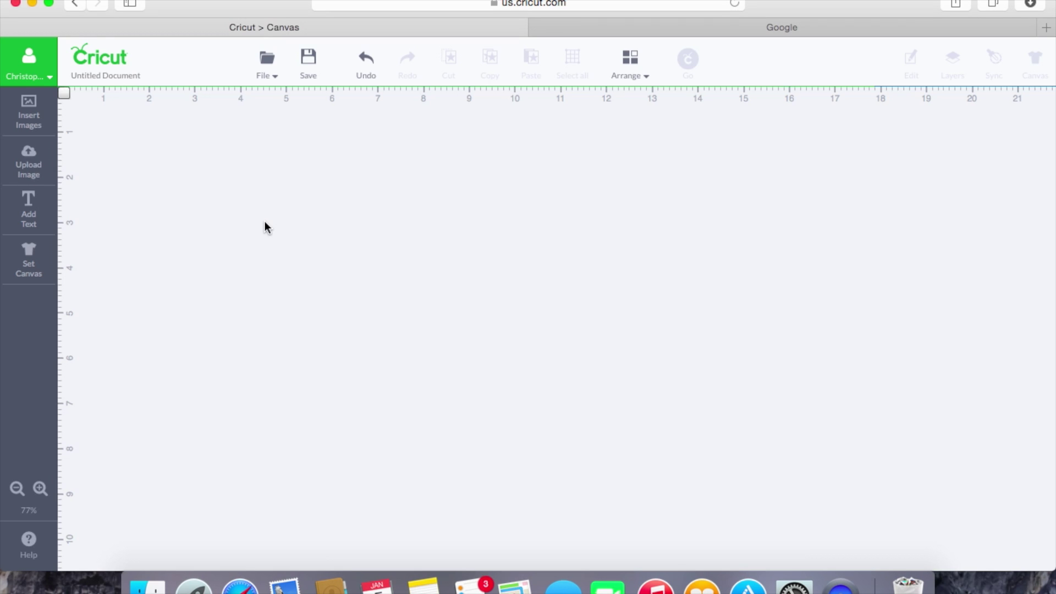
pyautogui.click(22, 168)
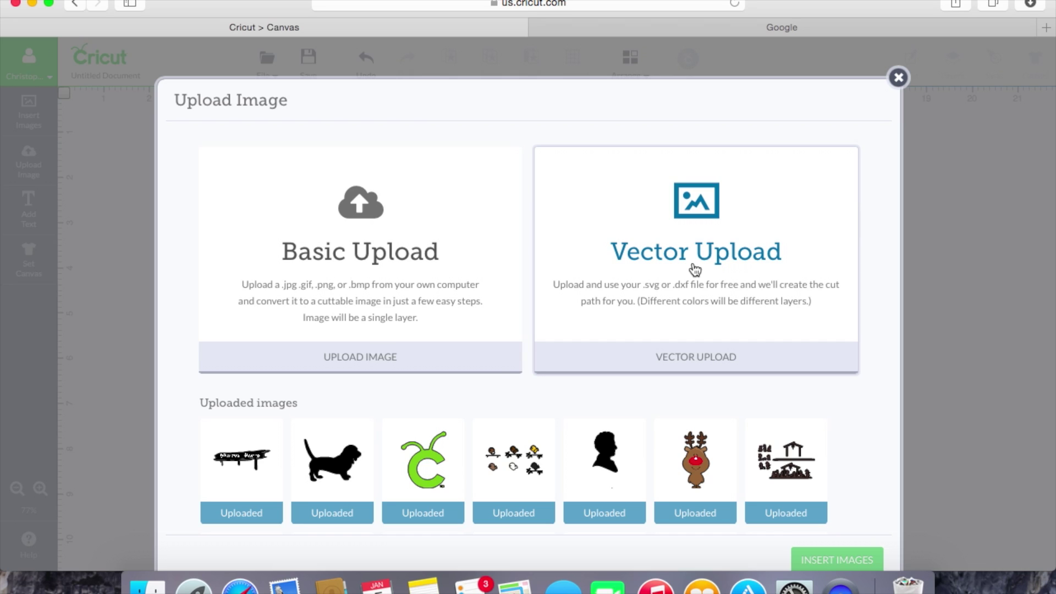
pyautogui.click(696, 278)
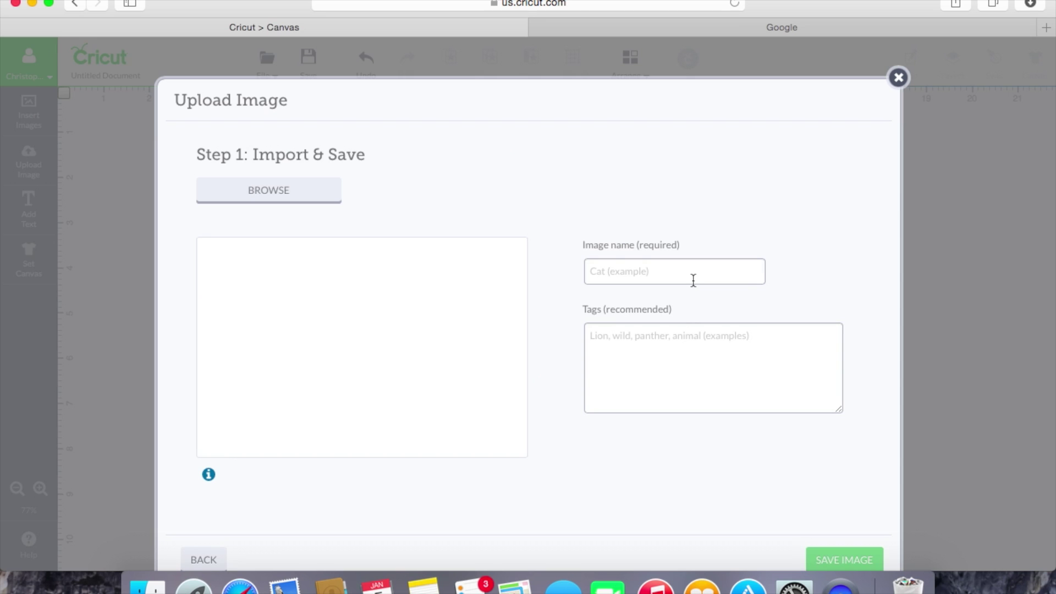
# Browse to tic_tac_toe_2014 > SVG and load SD_tic_tac_toe_2014_1.svg into the upload.
pyautogui.click(288, 192)
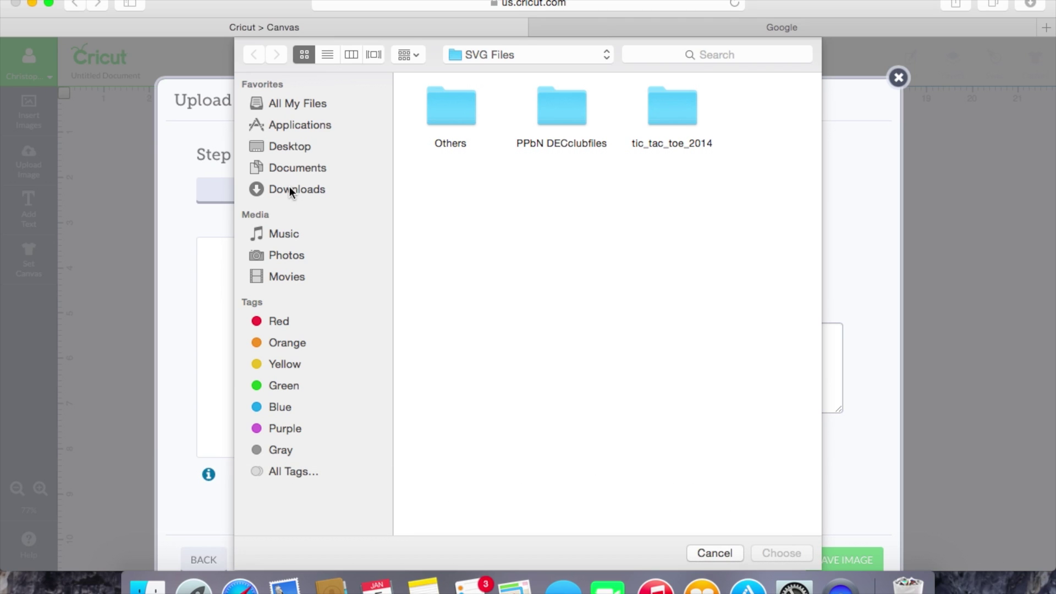
pyautogui.doubleClick(675, 111)
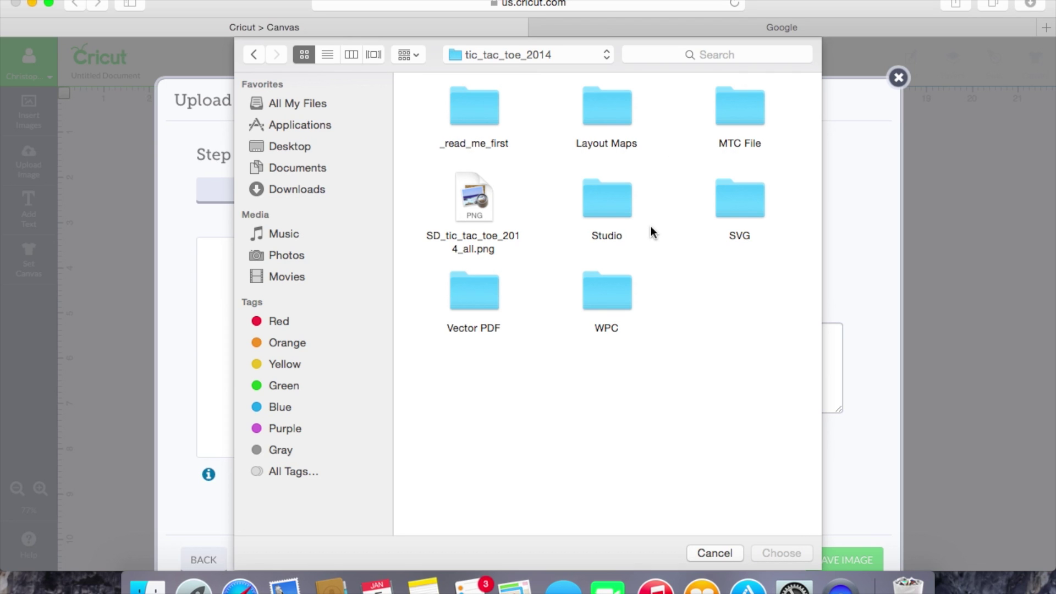
pyautogui.doubleClick(727, 197)
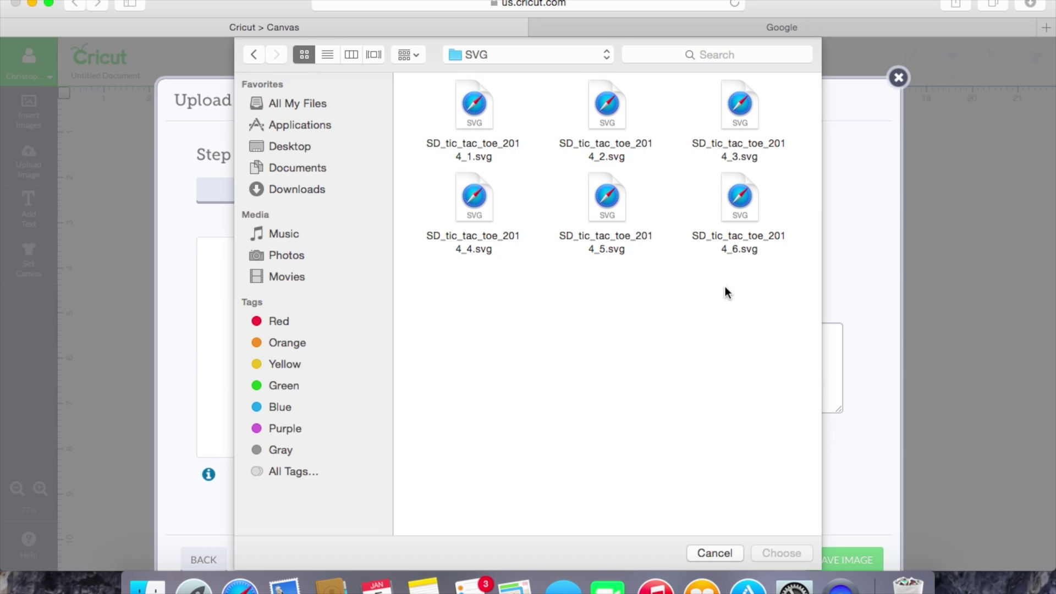
pyautogui.moveTo(716, 295); pyautogui.dragTo(490, 114)
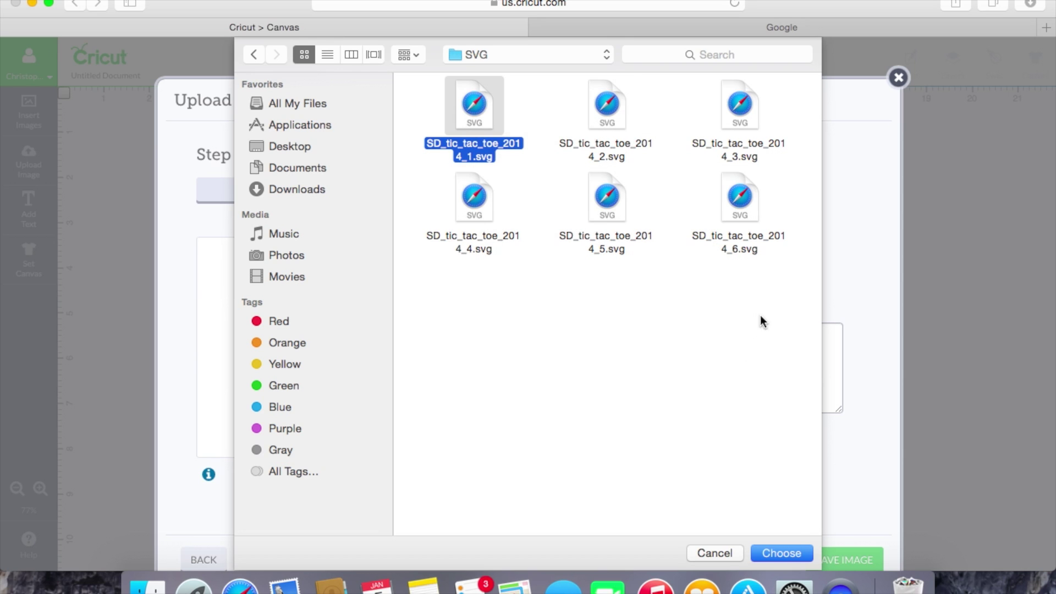
pyautogui.moveTo(775, 264); pyautogui.dragTo(436, 91)
pyautogui.doubleClick(485, 122)
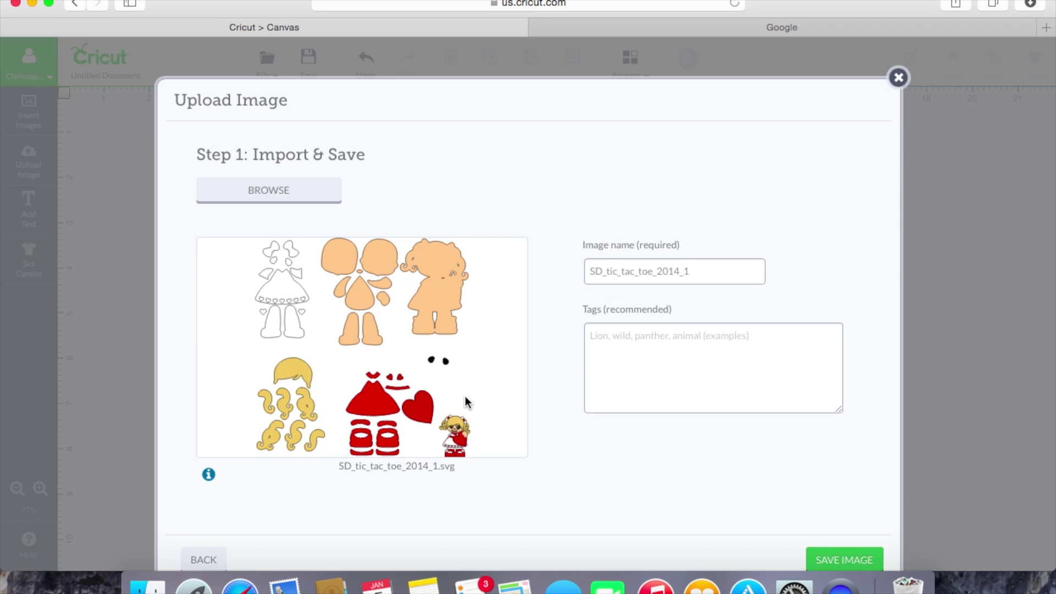
# Save the tic-tac-toe doll upload and insert it onto the canvas.
pyautogui.click(828, 561)
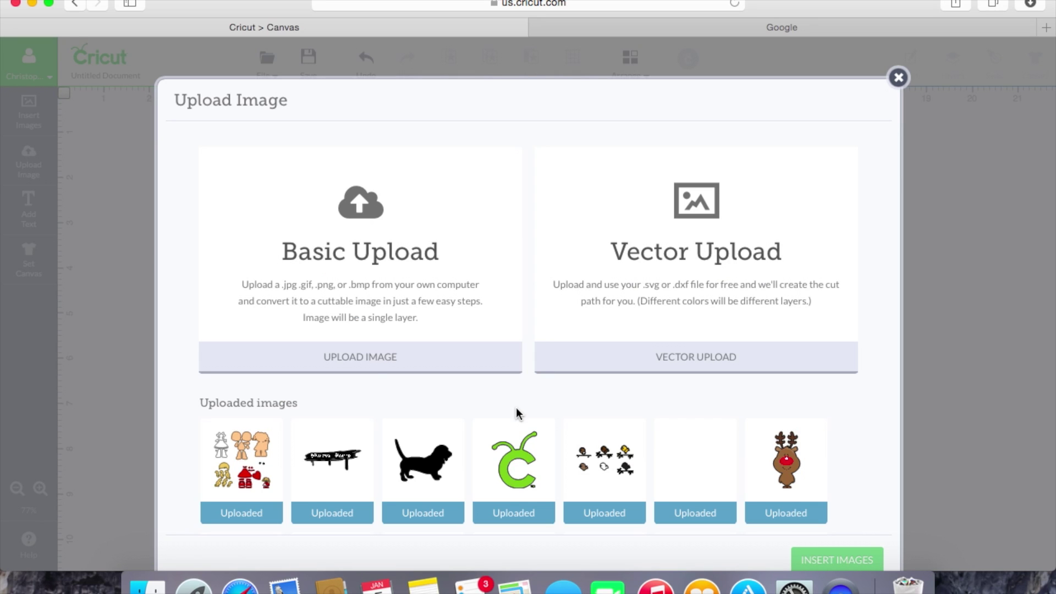
pyautogui.moveTo(243, 470)
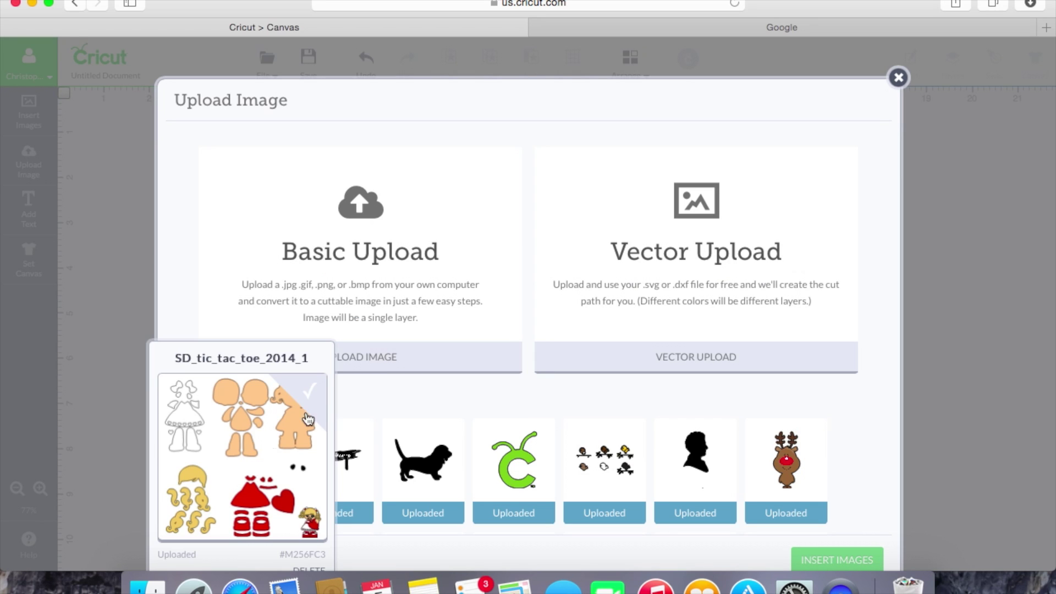
pyautogui.click(310, 394)
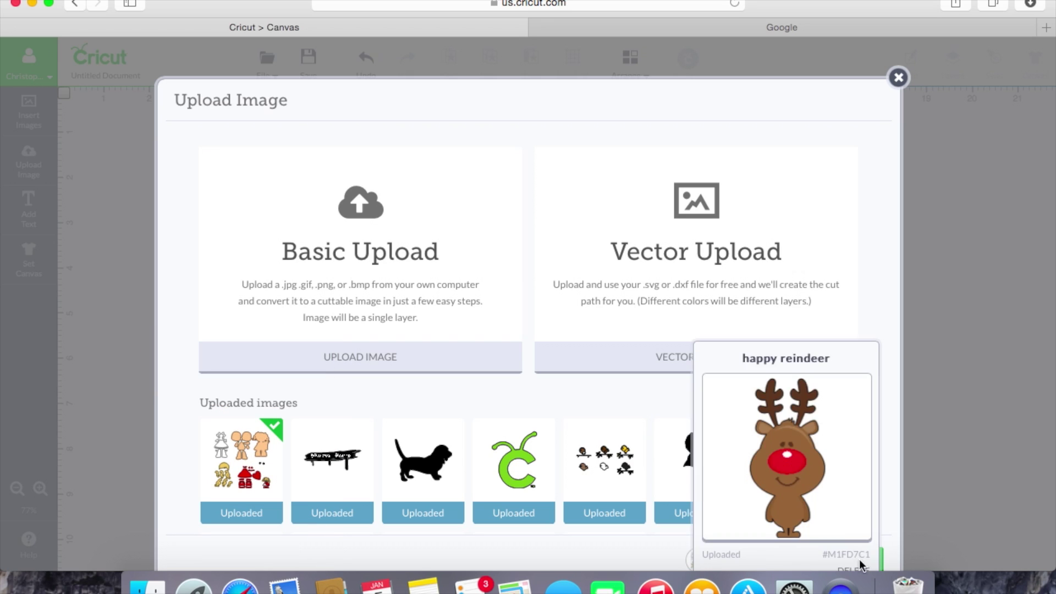
pyautogui.click(878, 553)
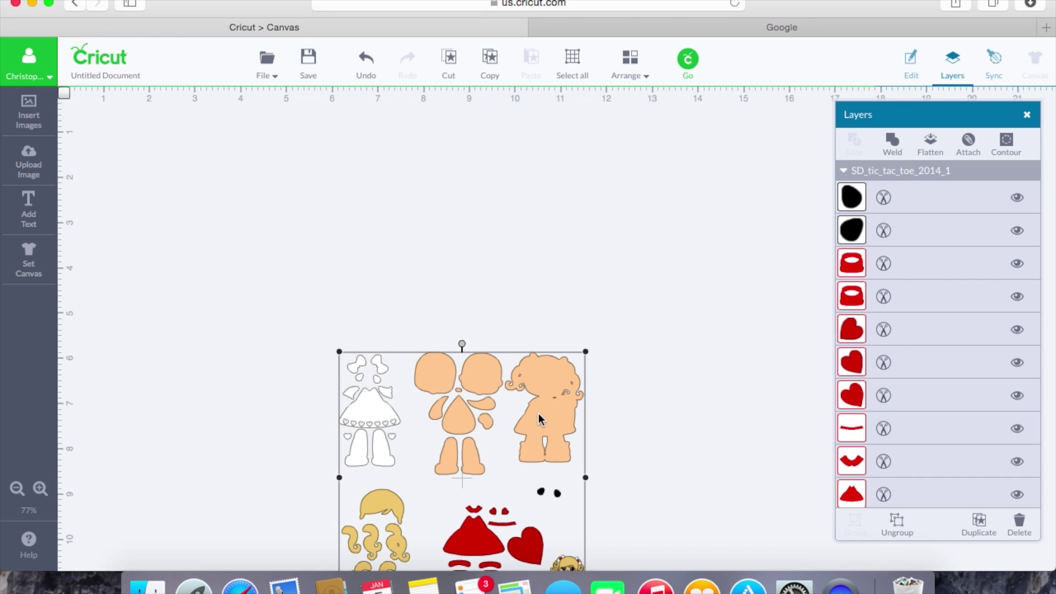
# Move the doll group top-left, enlarge it to about 7.2 x 7.4 in, and preview the mats.
pyautogui.moveTo(556, 394); pyautogui.dragTo(408, 188)
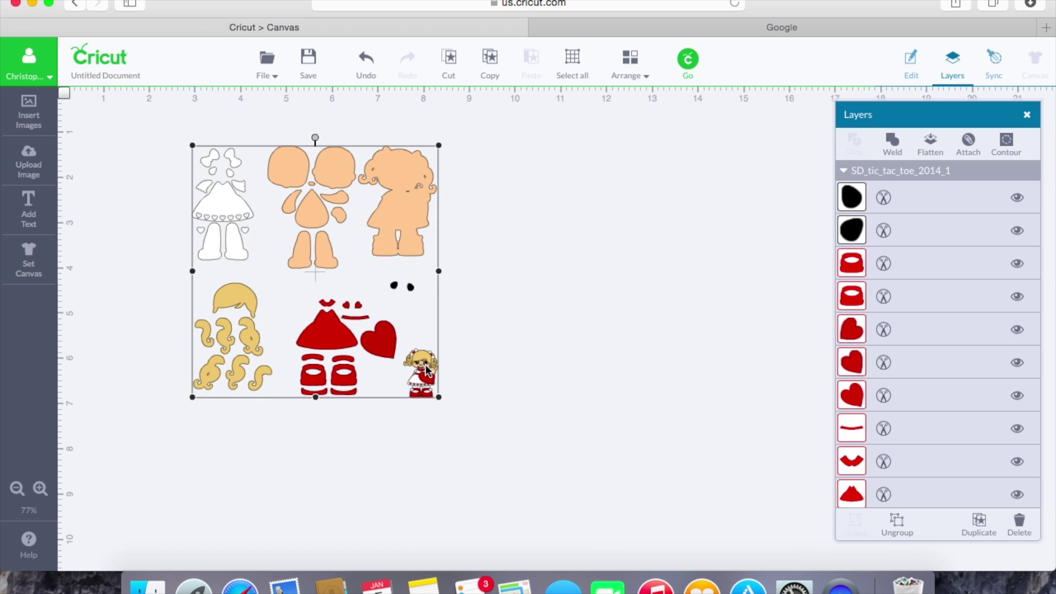
pyautogui.moveTo(439, 397); pyautogui.dragTo(638, 476)
pyautogui.moveTo(519, 478); pyautogui.dragTo(447, 443)
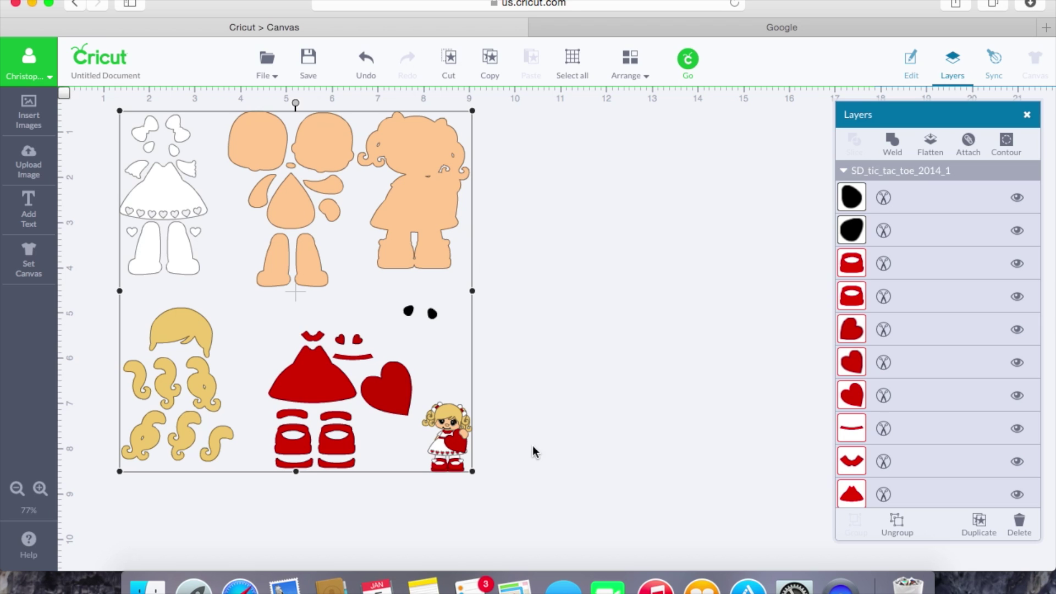
pyautogui.click(690, 79)
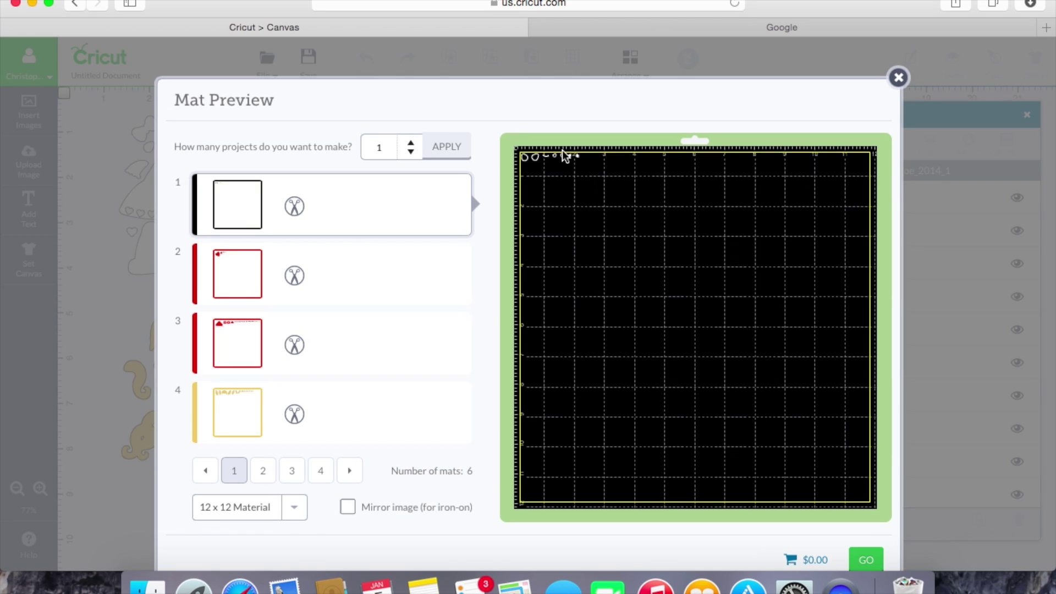
pyautogui.click(370, 267)
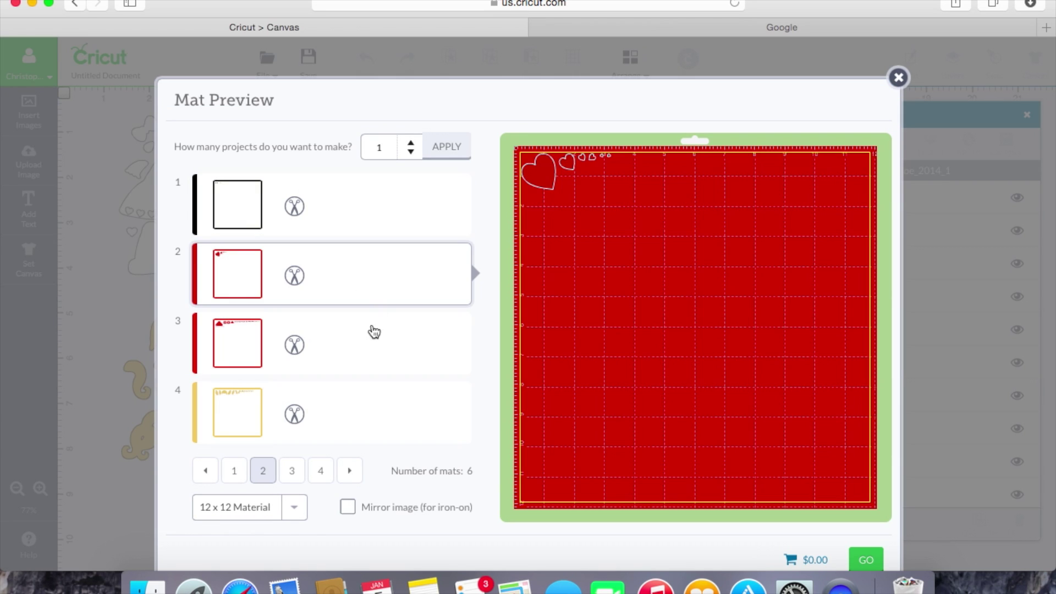
pyautogui.click(370, 337)
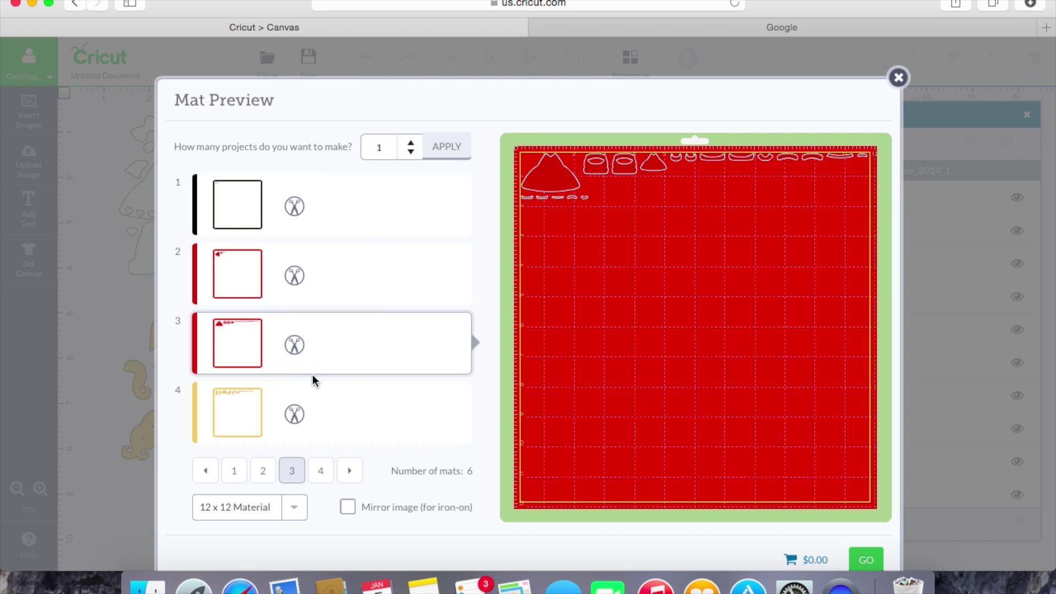
pyautogui.click(335, 422)
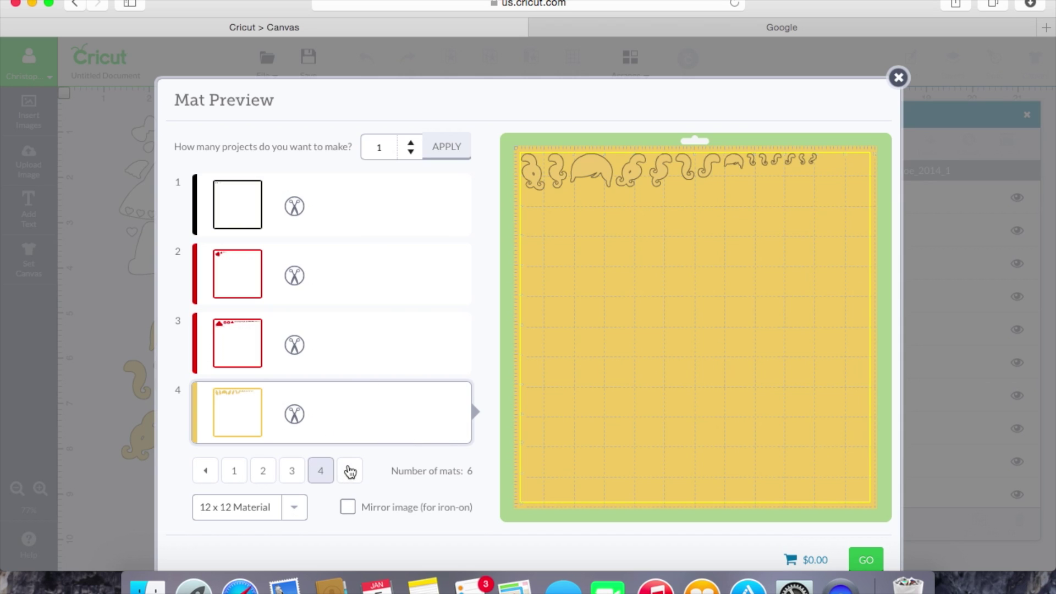
pyautogui.click(350, 471)
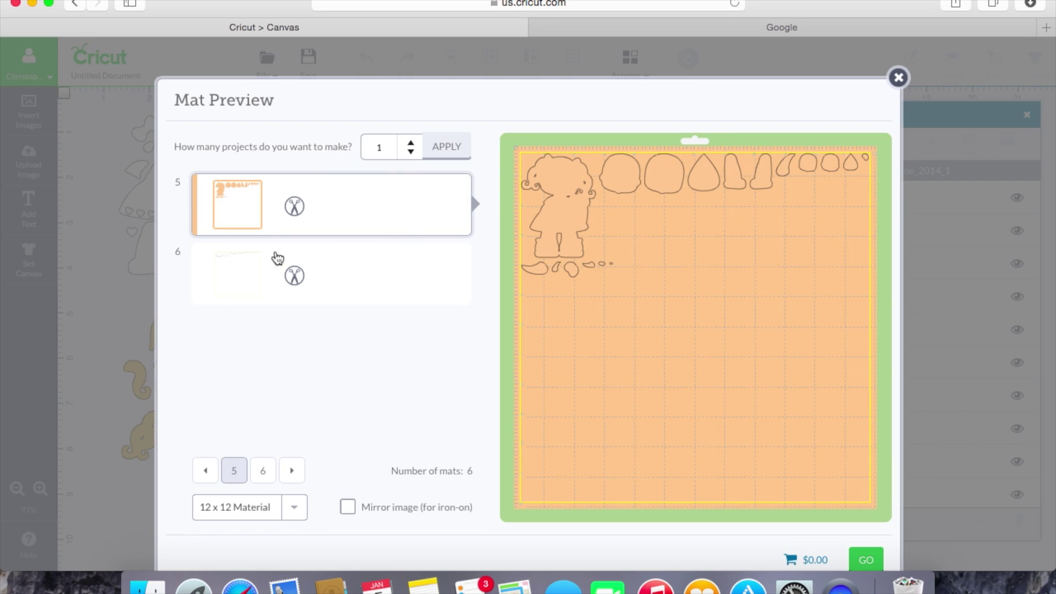
pyautogui.click(278, 259)
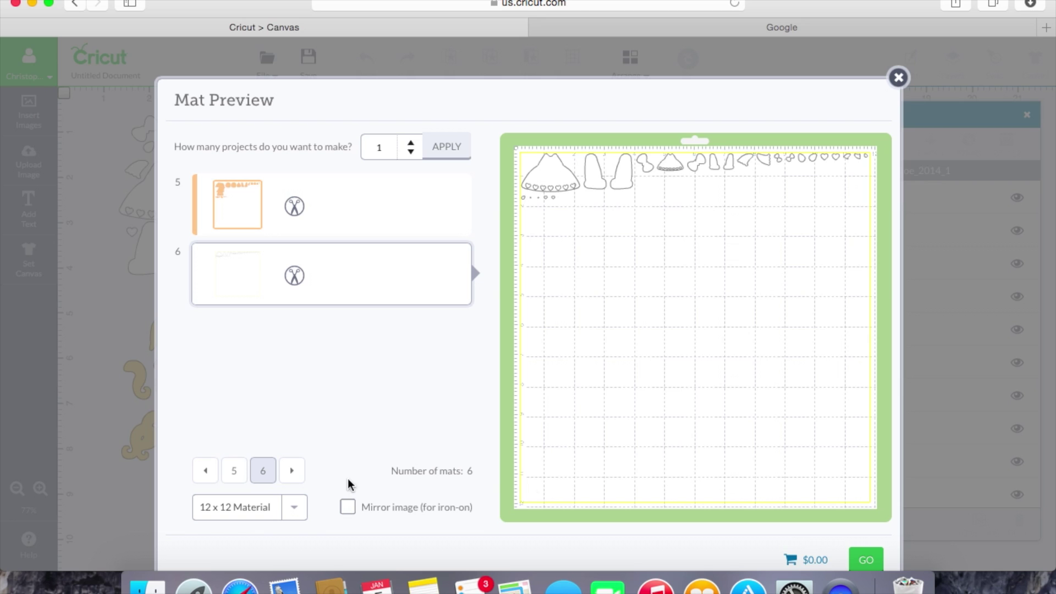
pyautogui.click(899, 78)
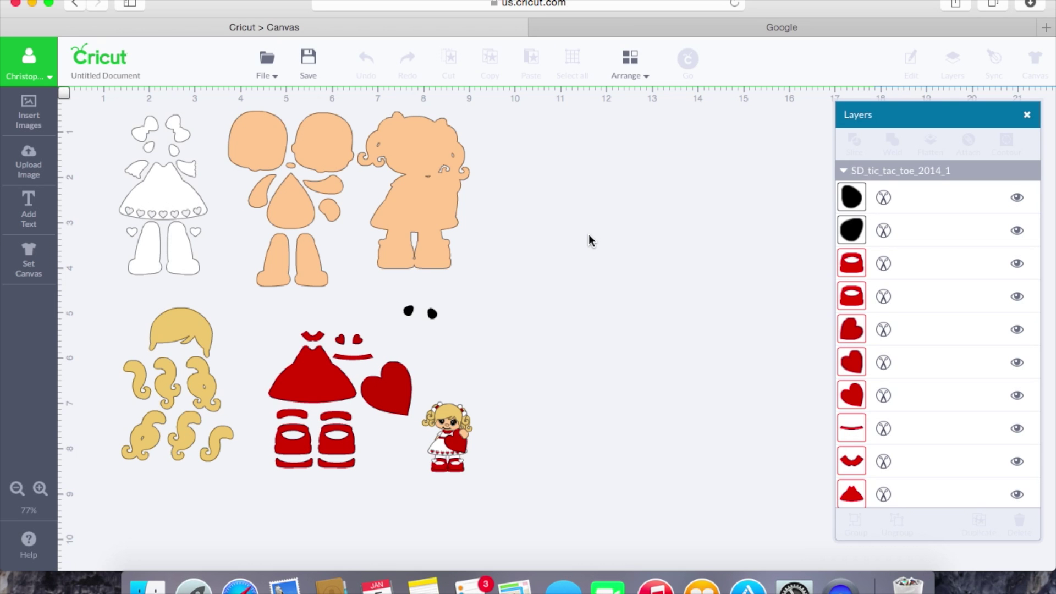
# Delete the tic-tac-toe doll group from the canvas and switch to the Google tab.
pyautogui.click(421, 249)
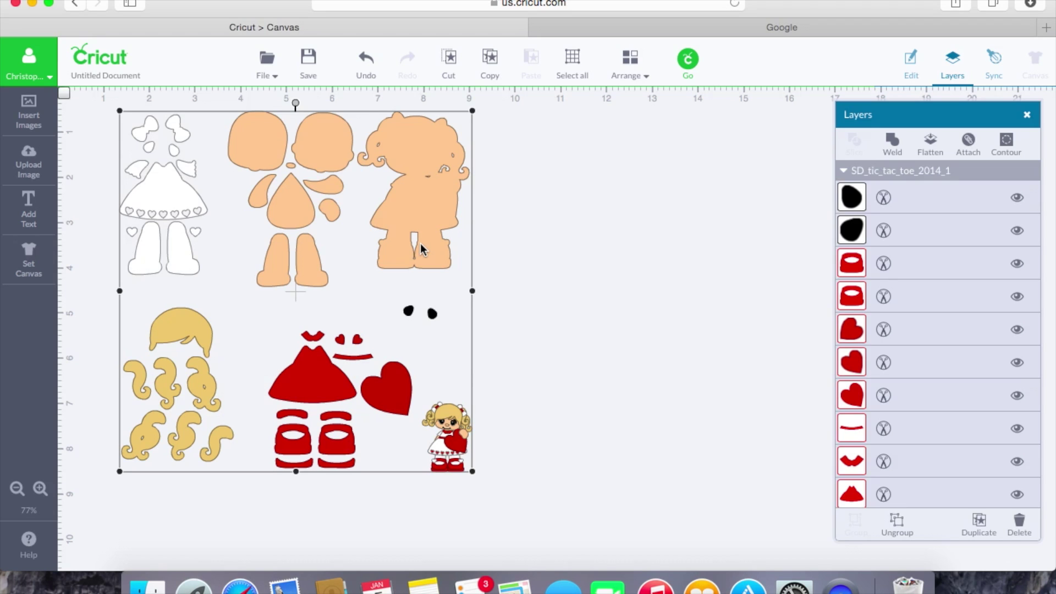
pyautogui.press('Delete')
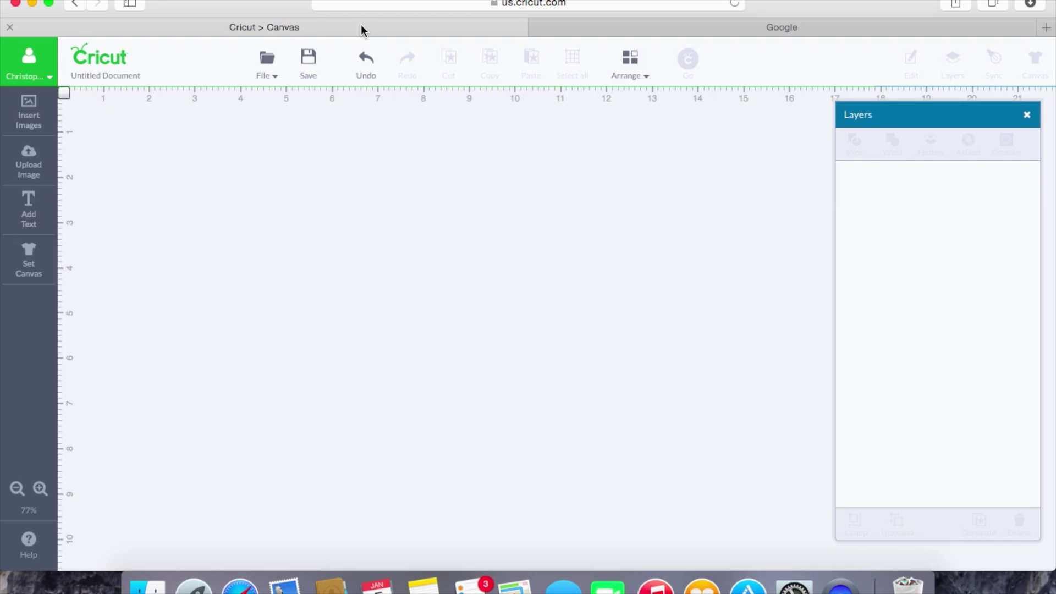
pyautogui.click(671, 31)
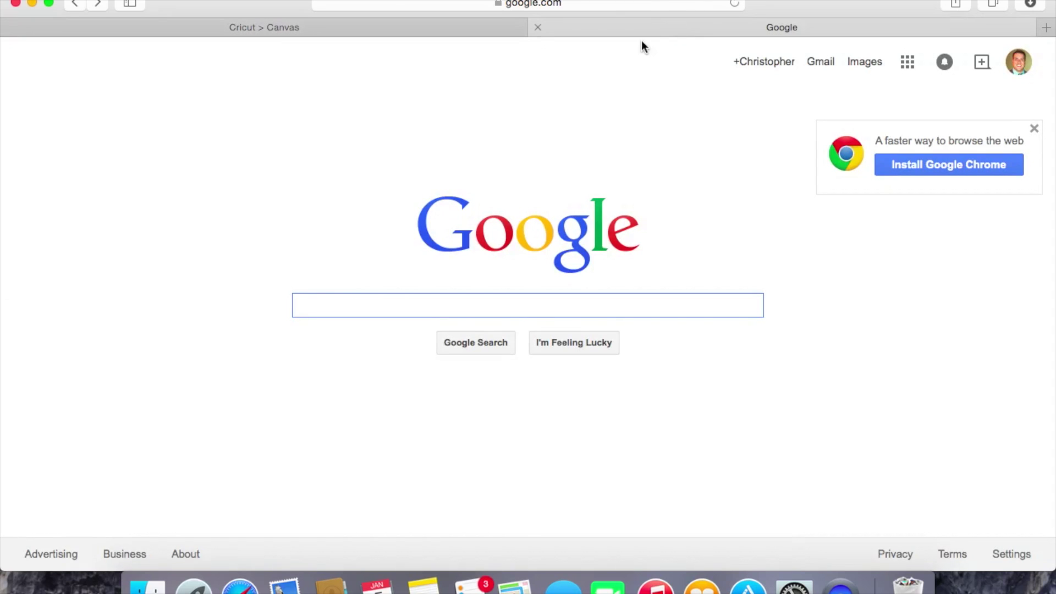
# Search Google for 'pig svg' and open the all-free-download.com pig vectors result.
pyautogui.write('pig svg')
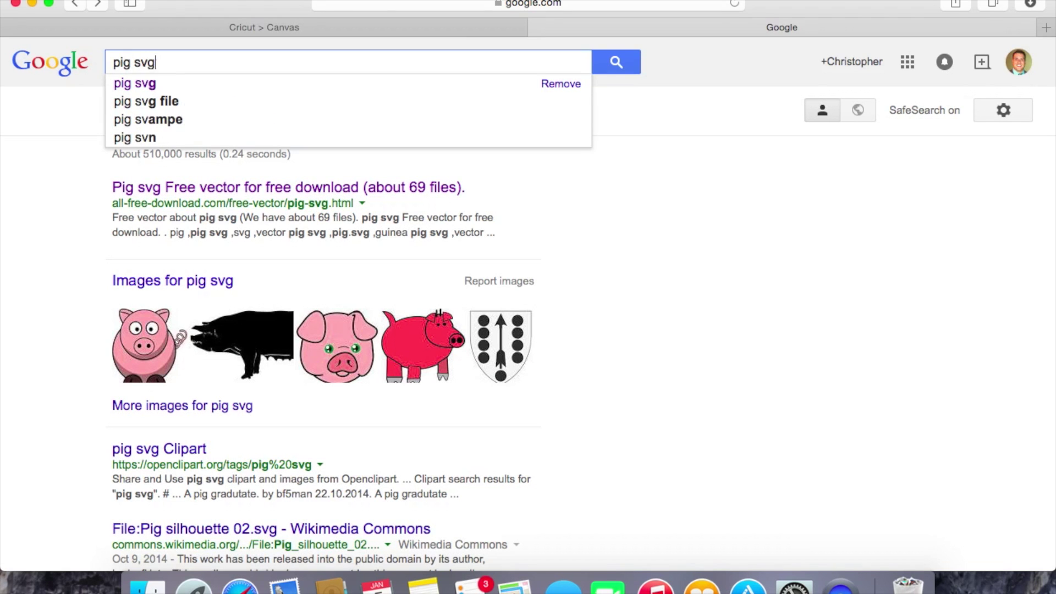
pyautogui.press('Return')
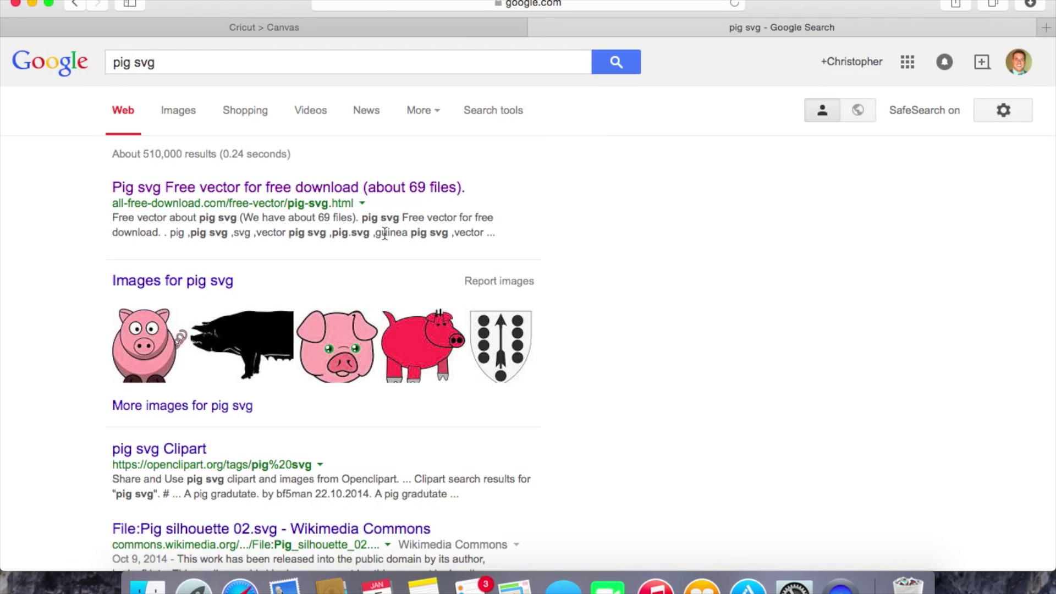
pyautogui.click(232, 187)
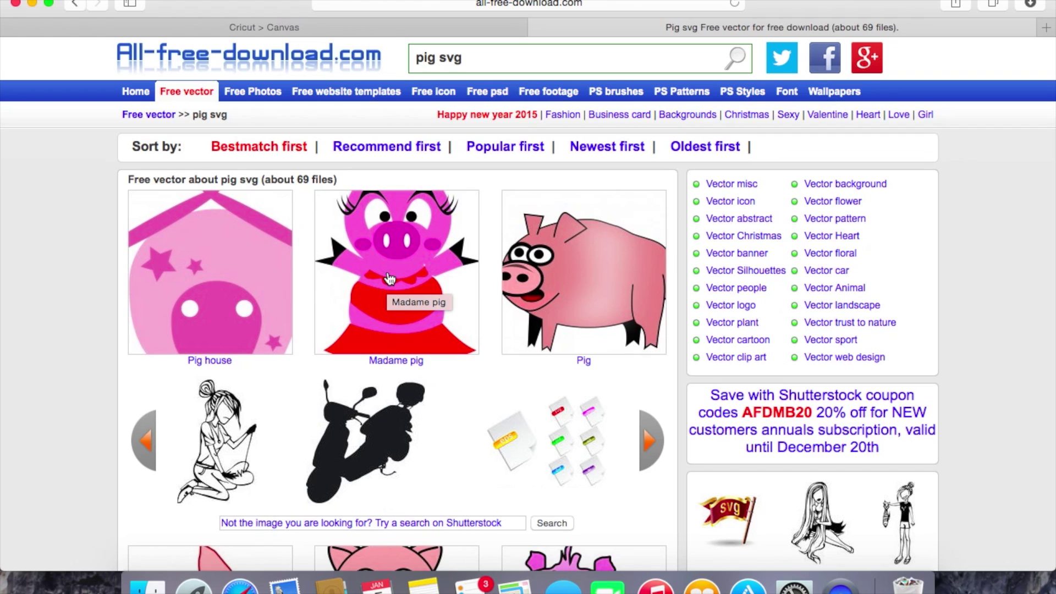
# Download the Madame pig vector, copy it to the desktop, and return to the Cricut canvas tab.
pyautogui.click(404, 259)
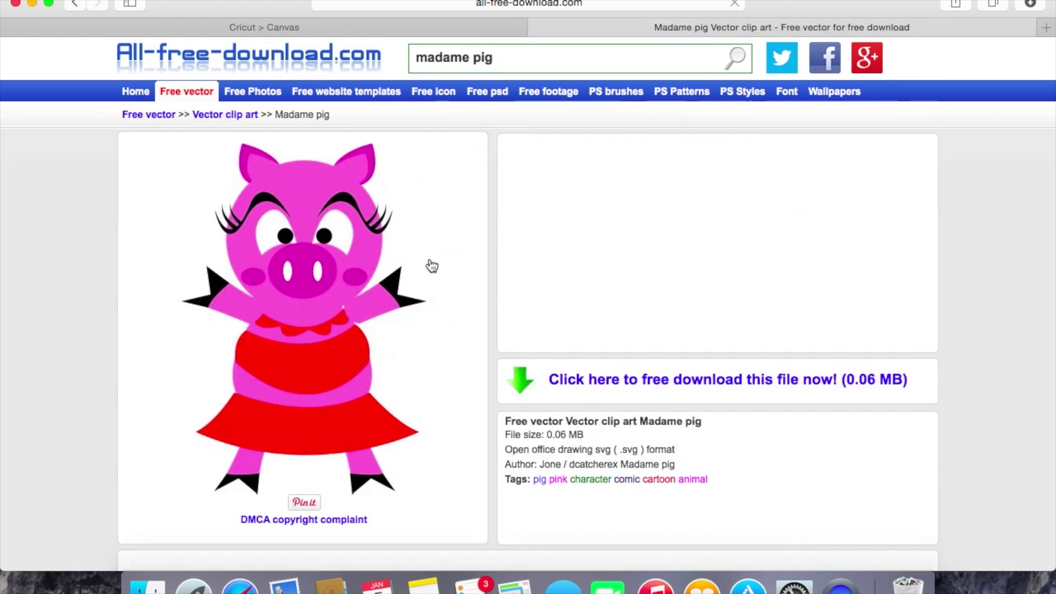
pyautogui.click(626, 381)
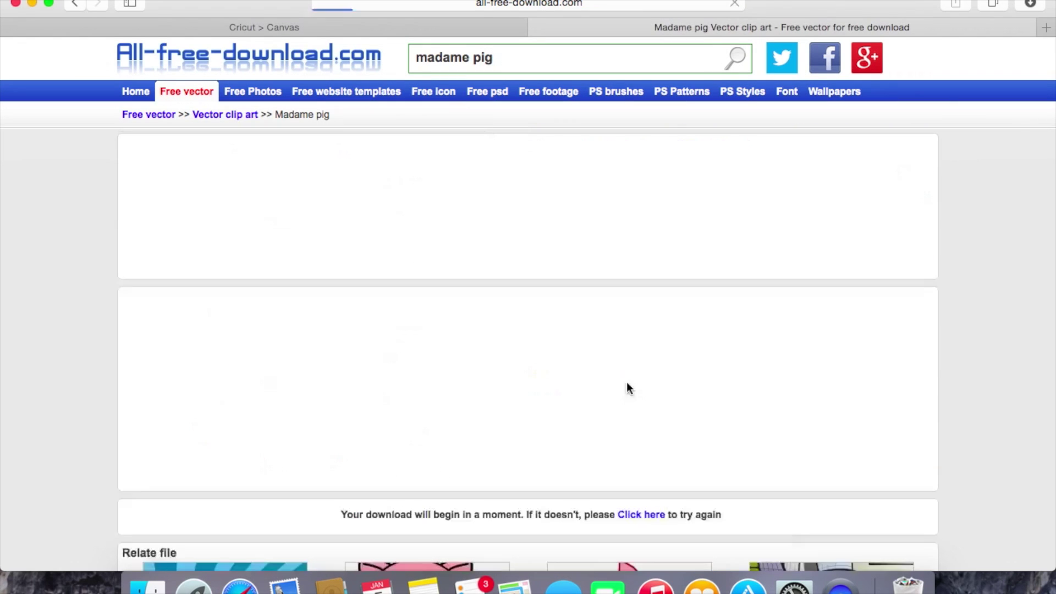
pyautogui.moveTo(829, 14); pyautogui.dragTo(623, 27)
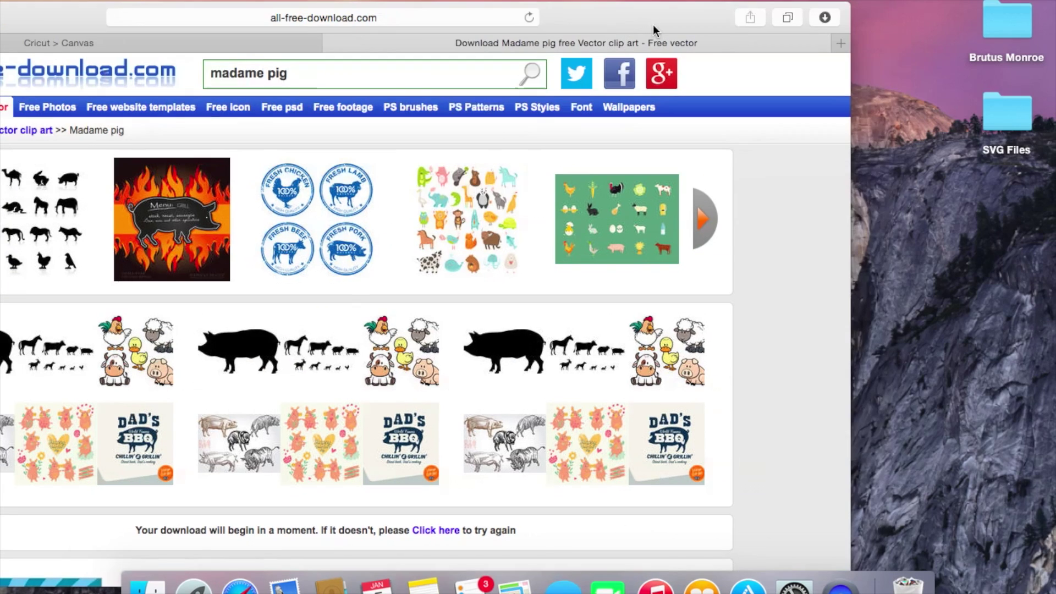
pyautogui.click(827, 19)
pyautogui.moveTo(826, 92); pyautogui.dragTo(1002, 196)
pyautogui.click(613, 27)
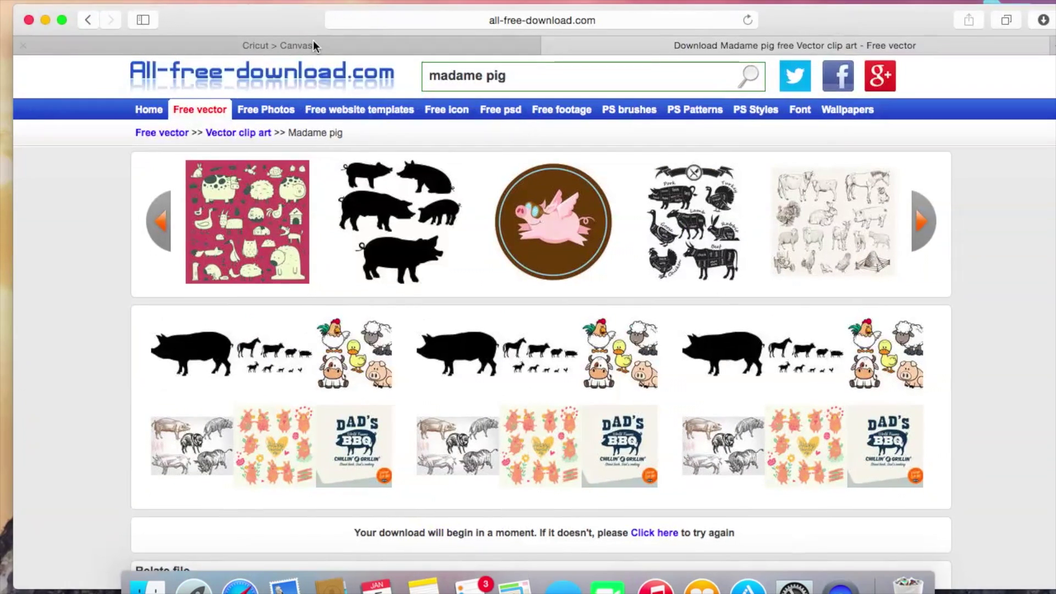
pyautogui.click(313, 41)
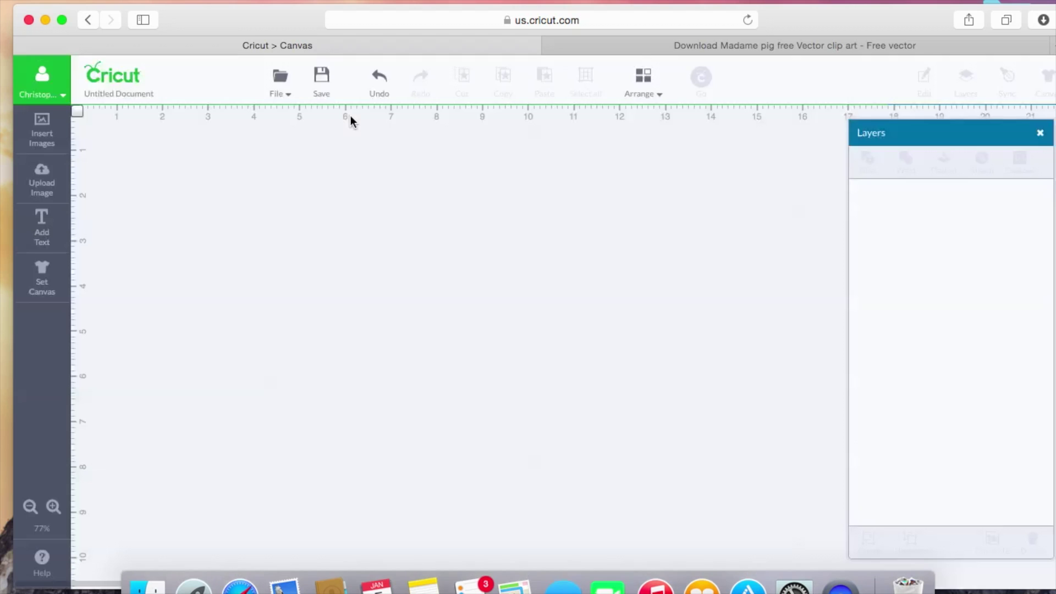
# Vector-upload Madame_pig.svg from the desktop's madame_pig_54397 folder.
pyautogui.doubleClick(256, 30)
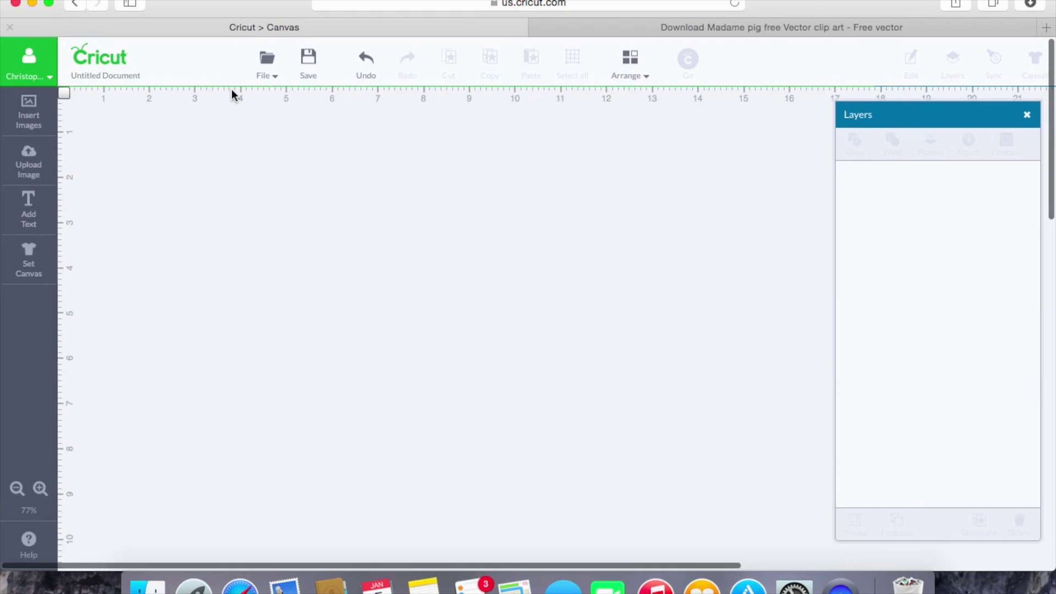
pyautogui.click(28, 164)
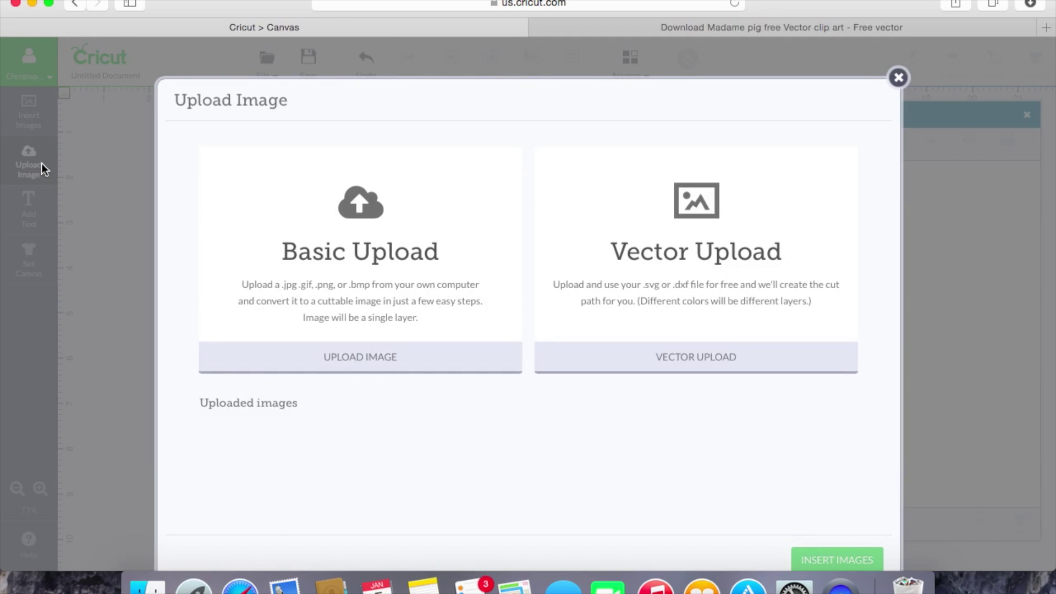
pyautogui.click(582, 318)
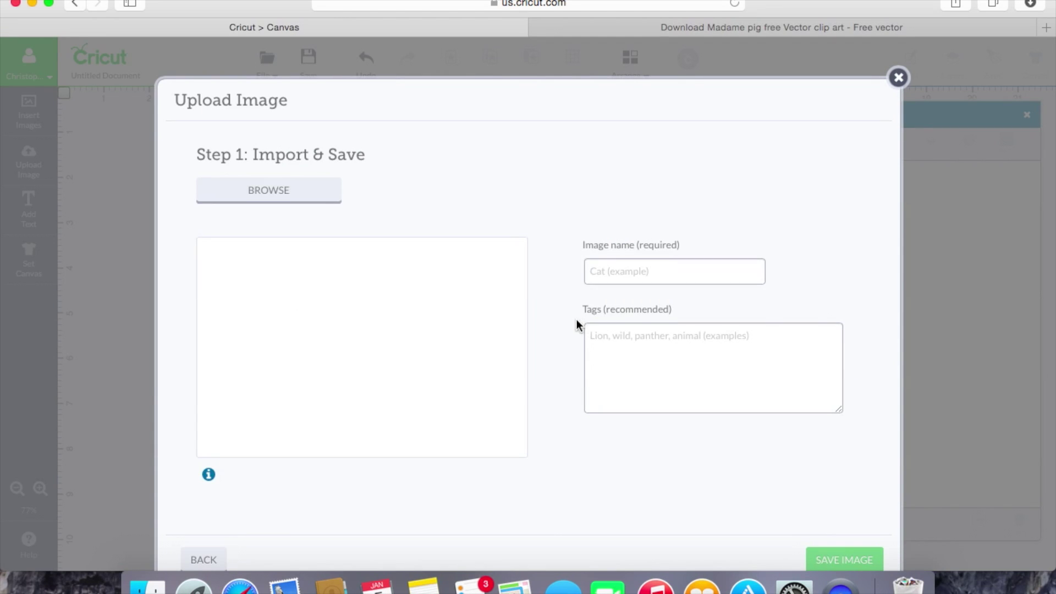
pyautogui.click(541, 244)
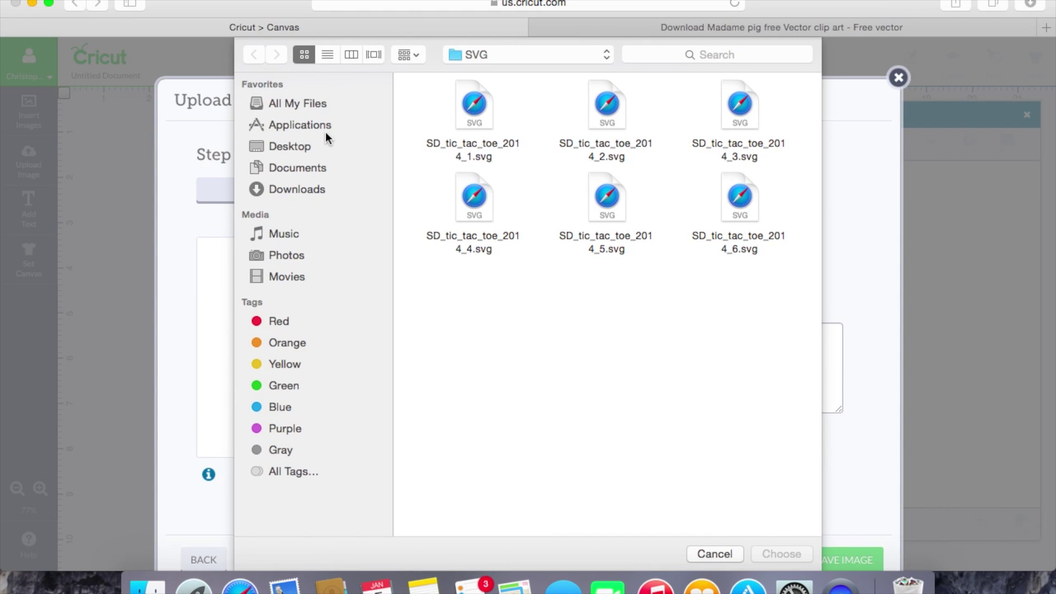
pyautogui.click(296, 146)
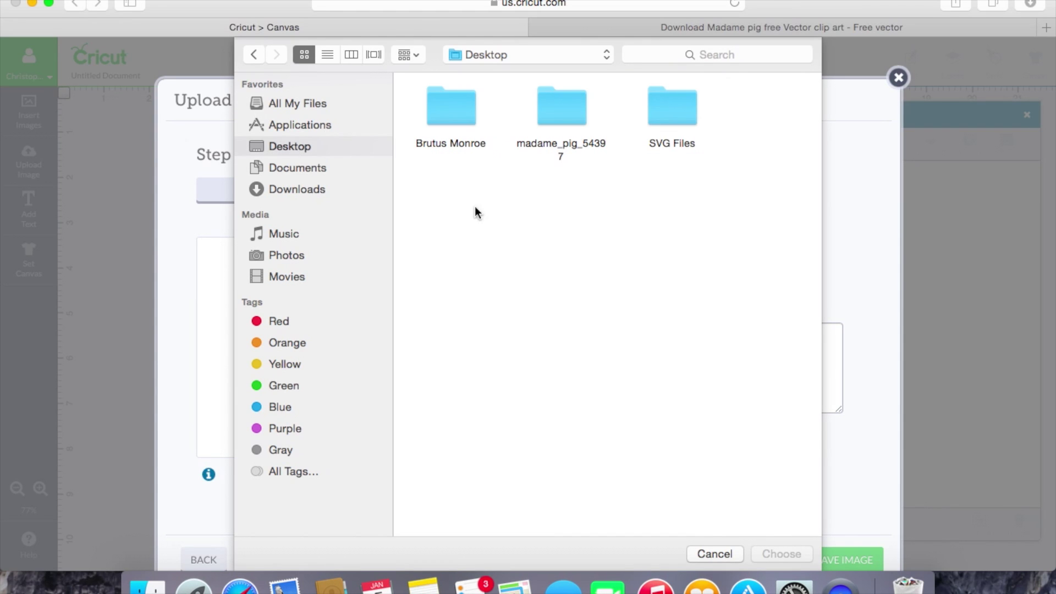
pyautogui.doubleClick(566, 111)
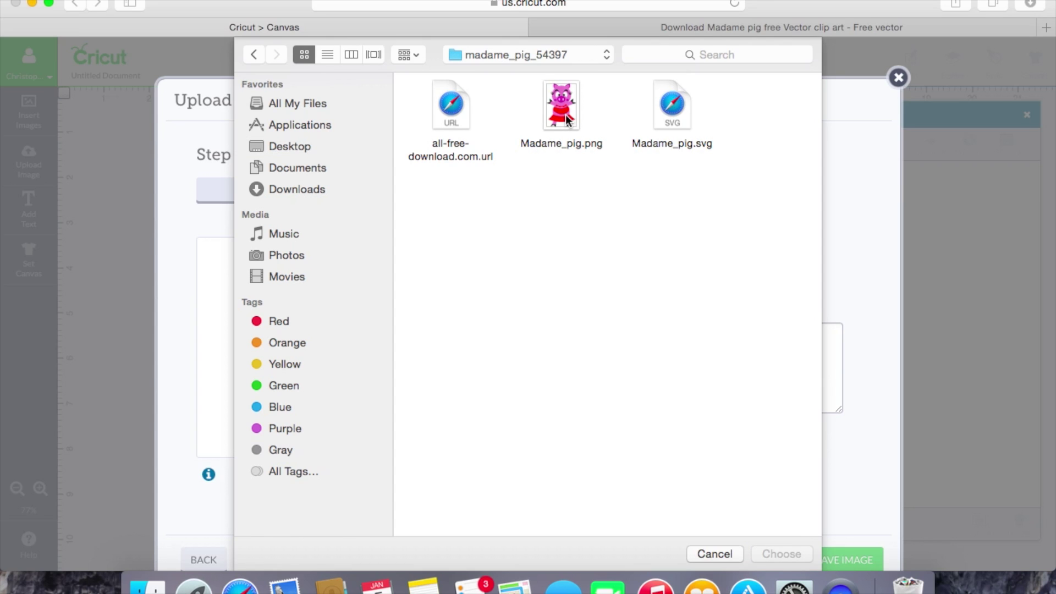
pyautogui.doubleClick(671, 114)
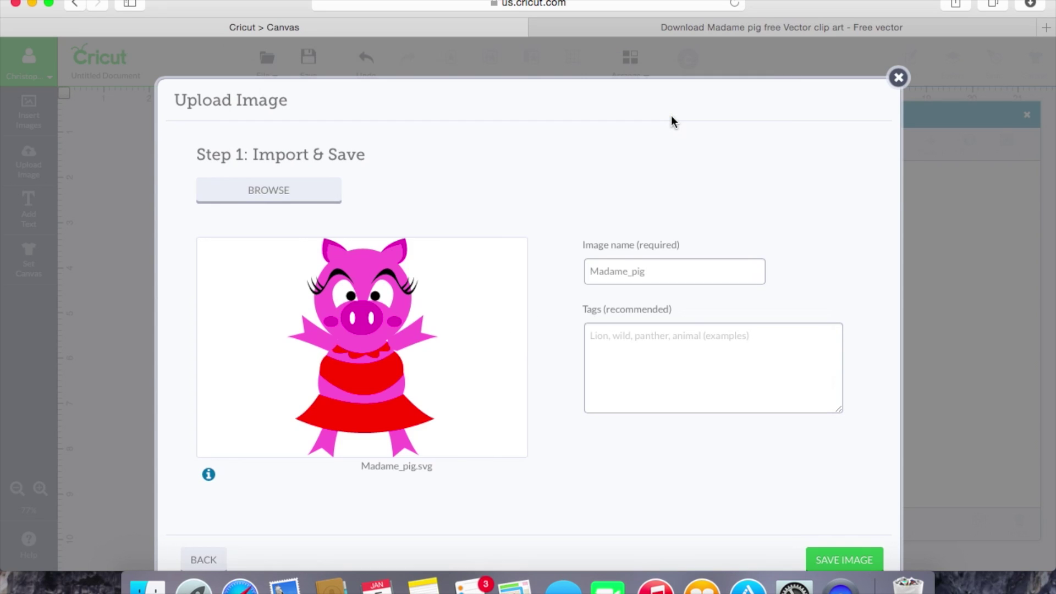
# Save the Madame pig image and insert it onto the canvas.
pyautogui.click(835, 566)
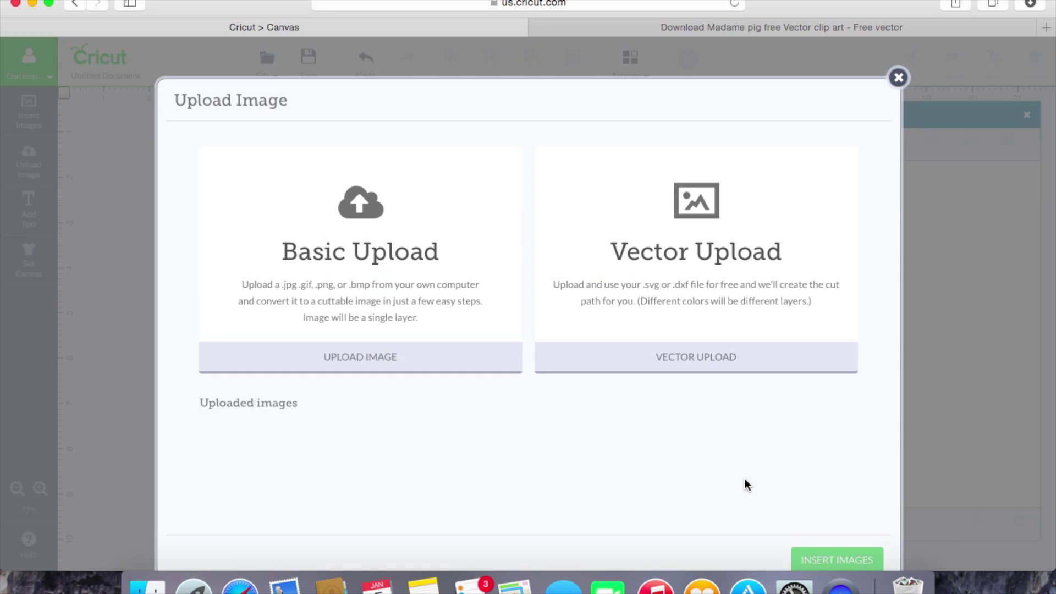
pyautogui.click(233, 474)
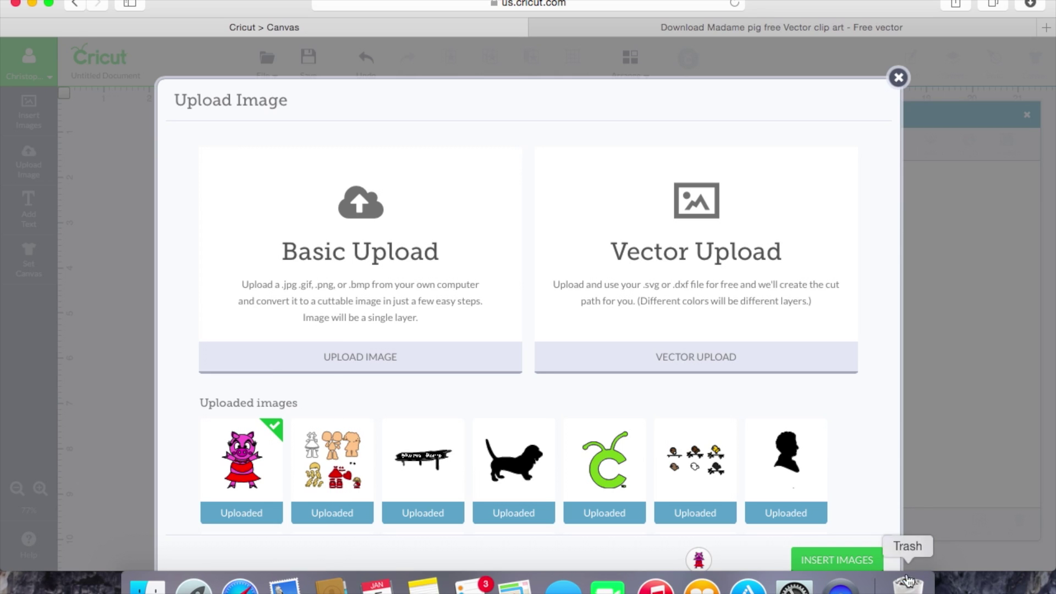
pyautogui.click(871, 567)
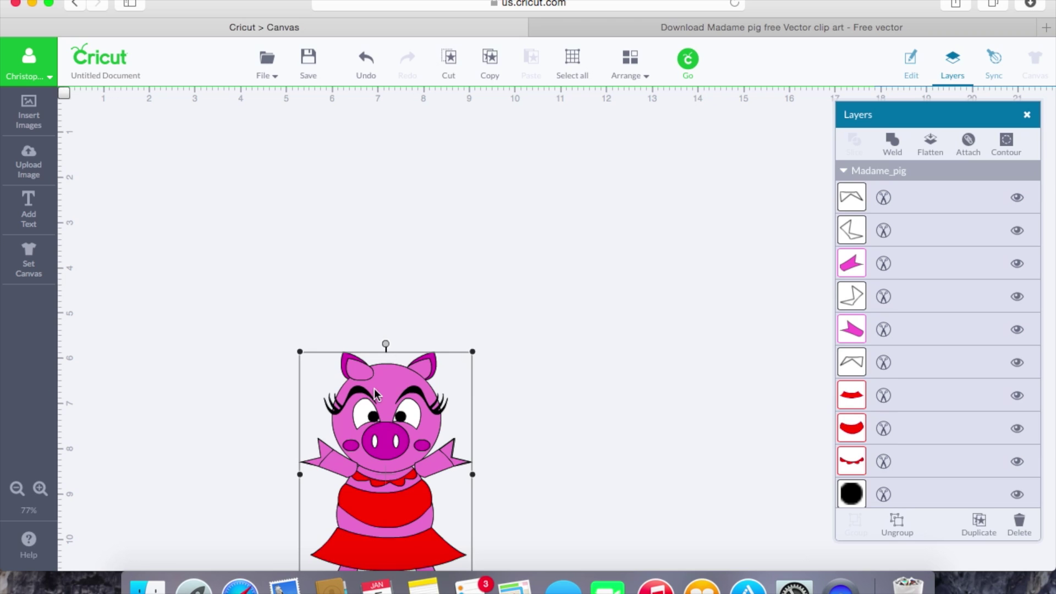
# Enlarge the pig to about 5.43 in wide and place it in the canvas's top-left corner.
pyautogui.moveTo(380, 369); pyautogui.dragTo(234, 160)
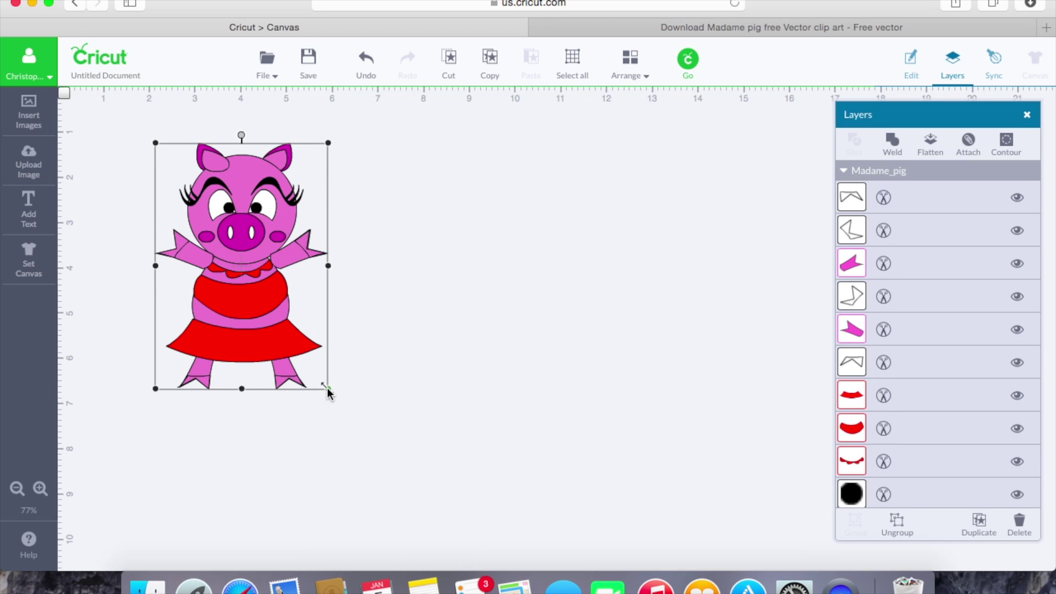
pyautogui.moveTo(330, 389); pyautogui.dragTo(374, 454)
pyautogui.moveTo(517, 494); pyautogui.dragTo(466, 446)
pyautogui.moveTo(302, 402); pyautogui.dragTo(240, 367)
pyautogui.click(433, 329)
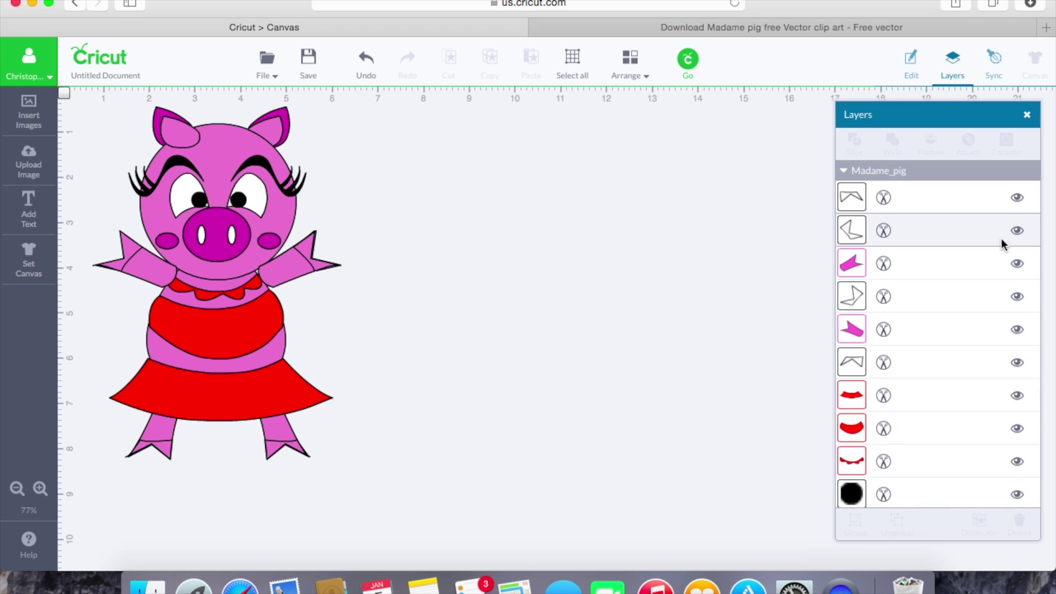
# Toggle the pig's first layer visibility, then delete the whole pig group.
pyautogui.click(1016, 200)
pyautogui.click(1016, 200)
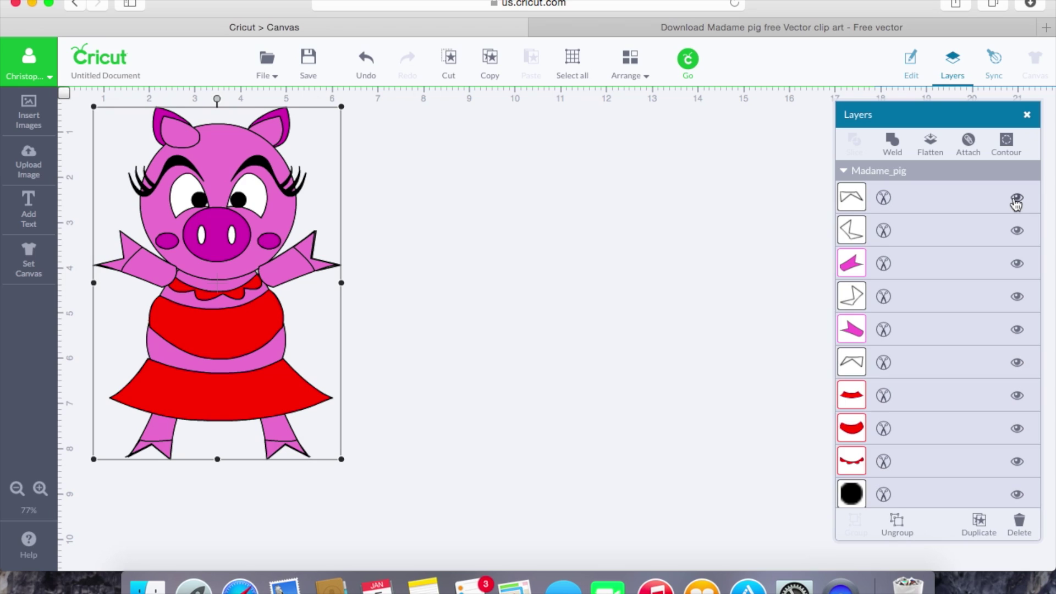
pyautogui.click(1017, 201)
pyautogui.click(1017, 200)
pyautogui.press('Delete')
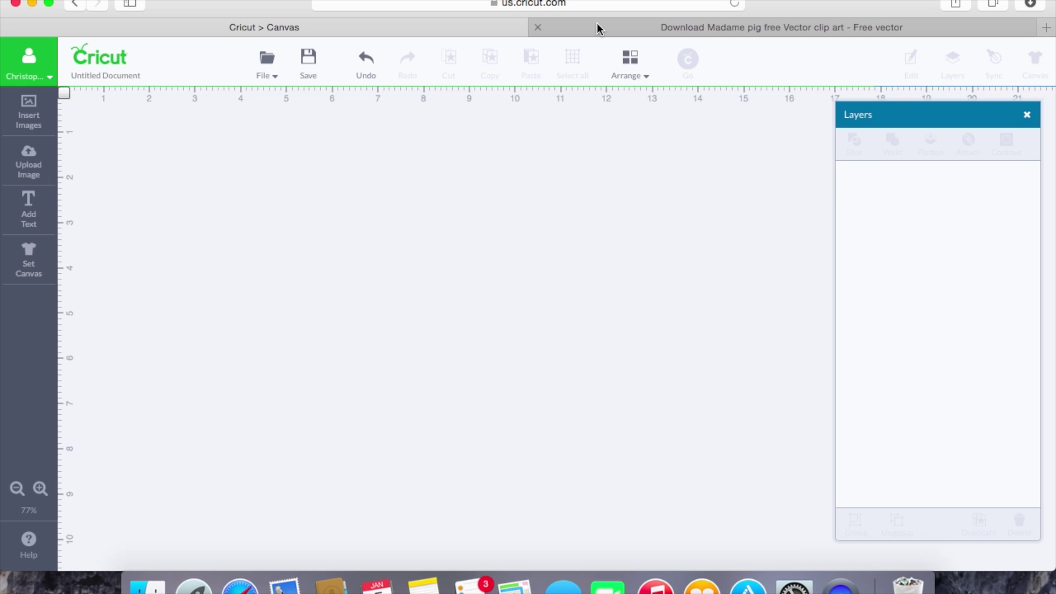
# Go back from the Madame pig tab to Google's 'pig svg' results and select the query.
pyautogui.click(597, 22)
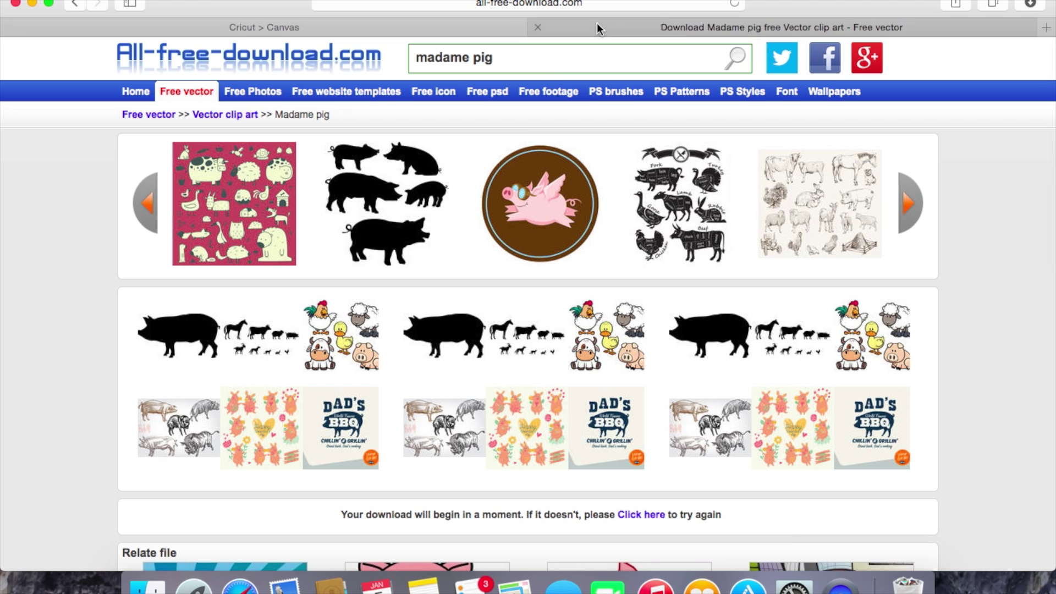
pyautogui.click(536, 5)
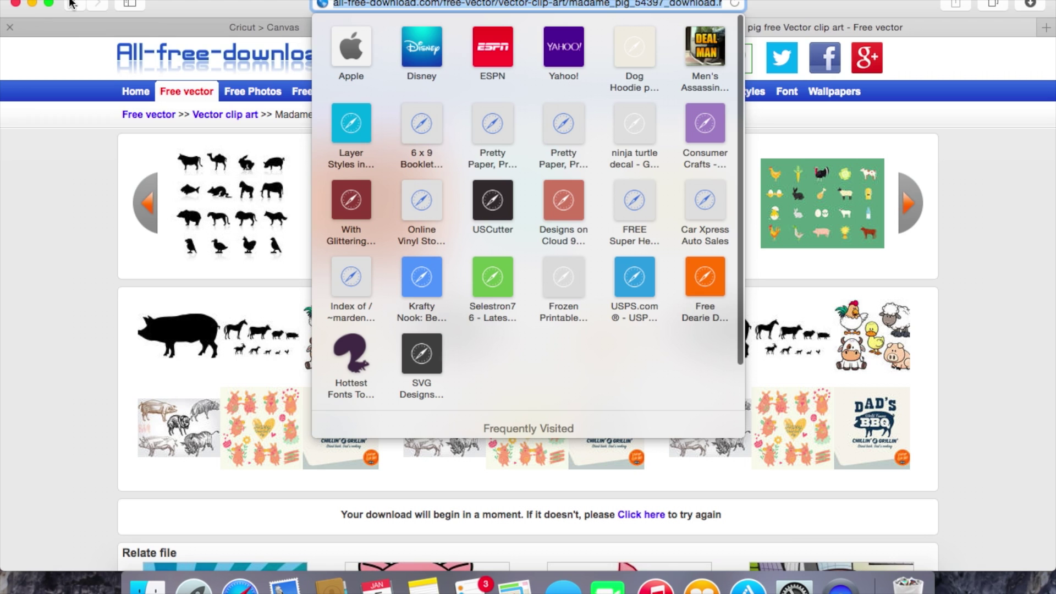
pyautogui.click(72, 4)
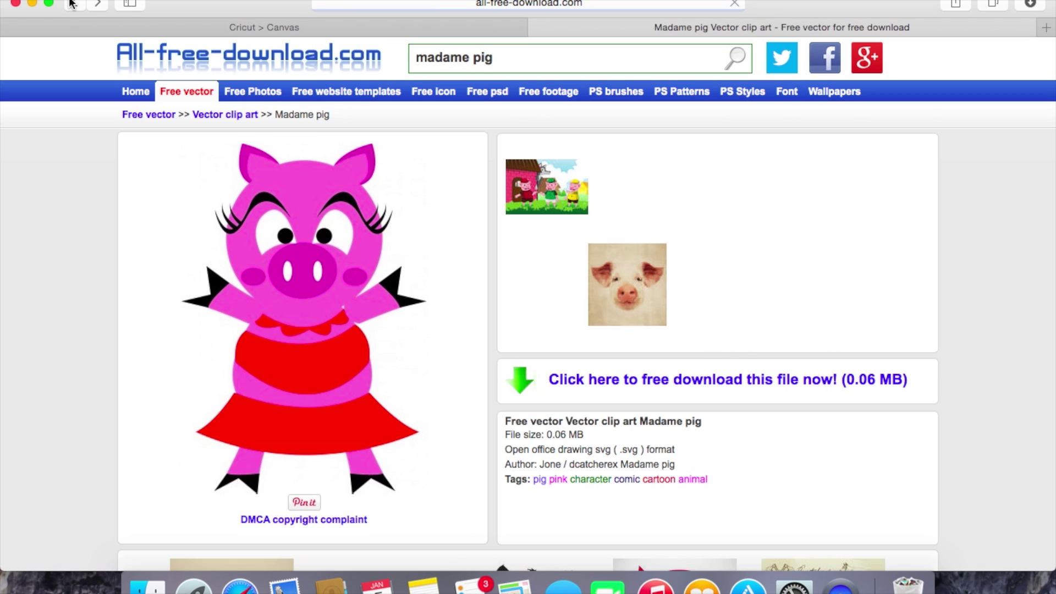
pyautogui.click(71, 4)
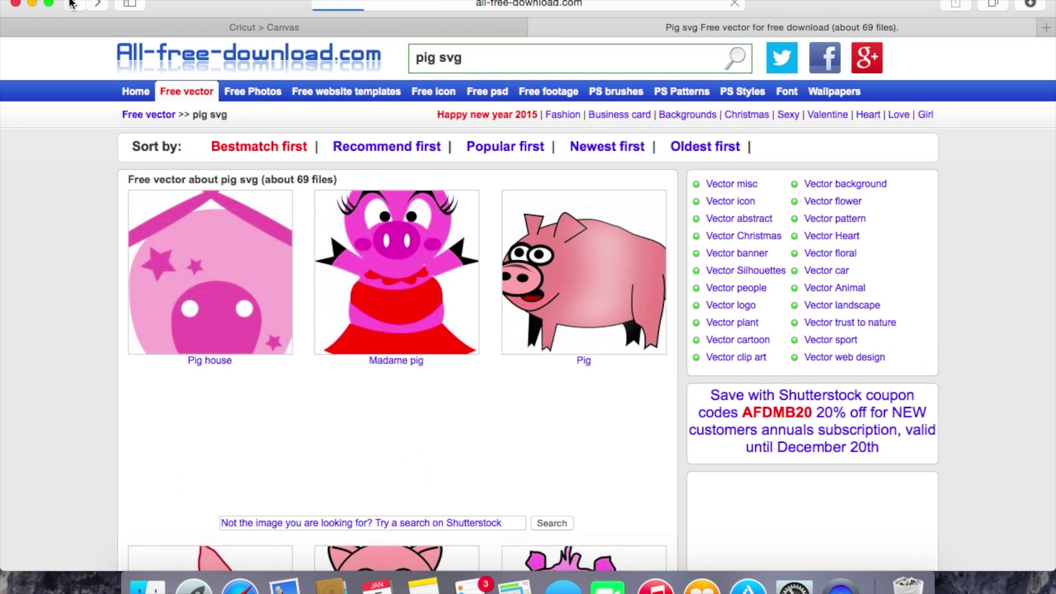
pyautogui.click(71, 4)
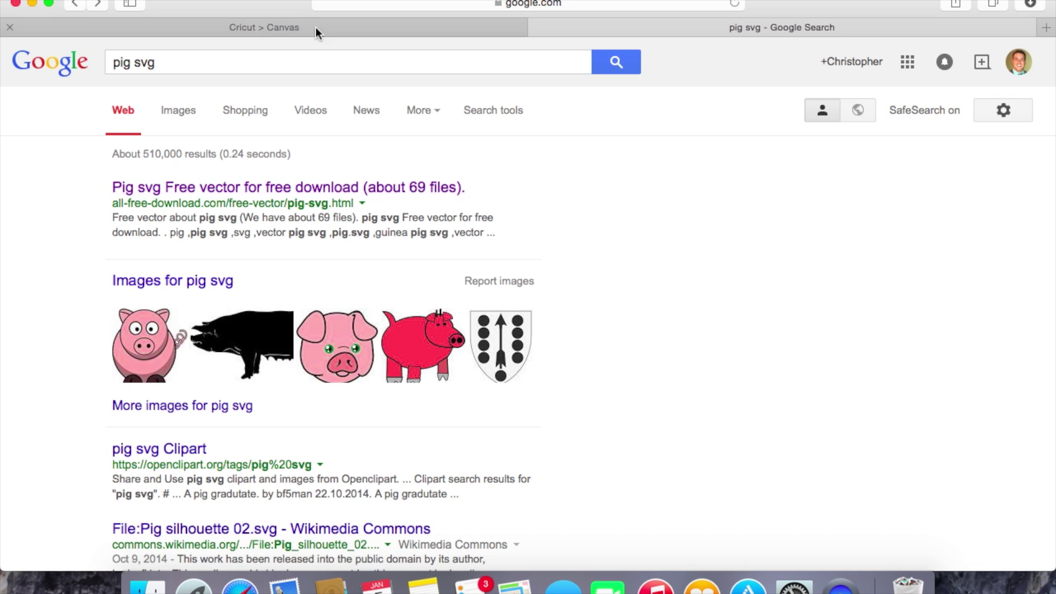
pyautogui.click(187, 65)
pyautogui.hotkey('alt', 'shift', 'Left')
pyautogui.hotkey('alt', 'shift', 'Left')
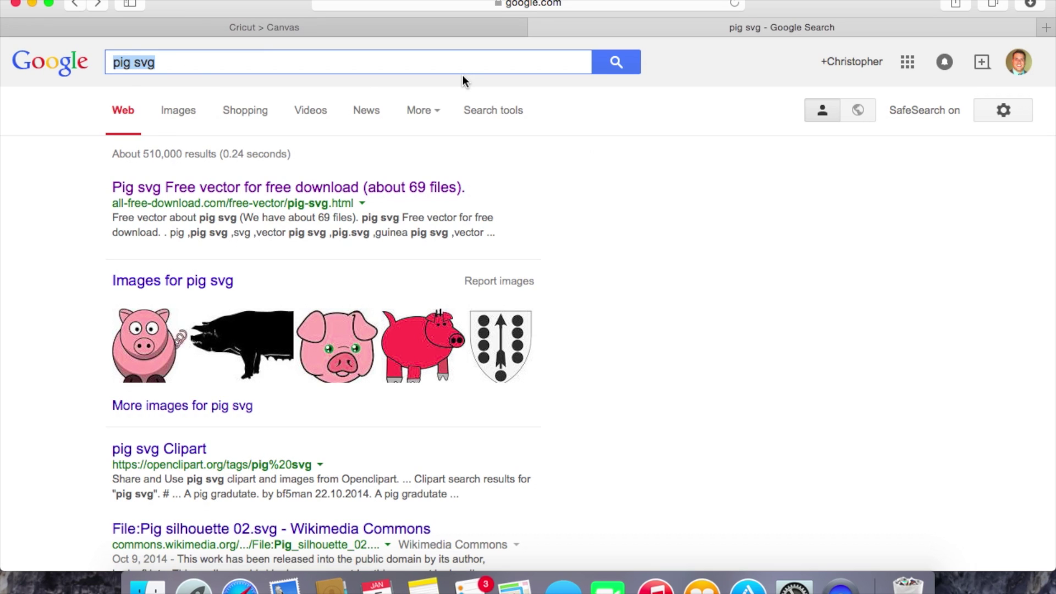
# Search Google Images for pig silhouette and preview the second result.
pyautogui.write('pig silh')
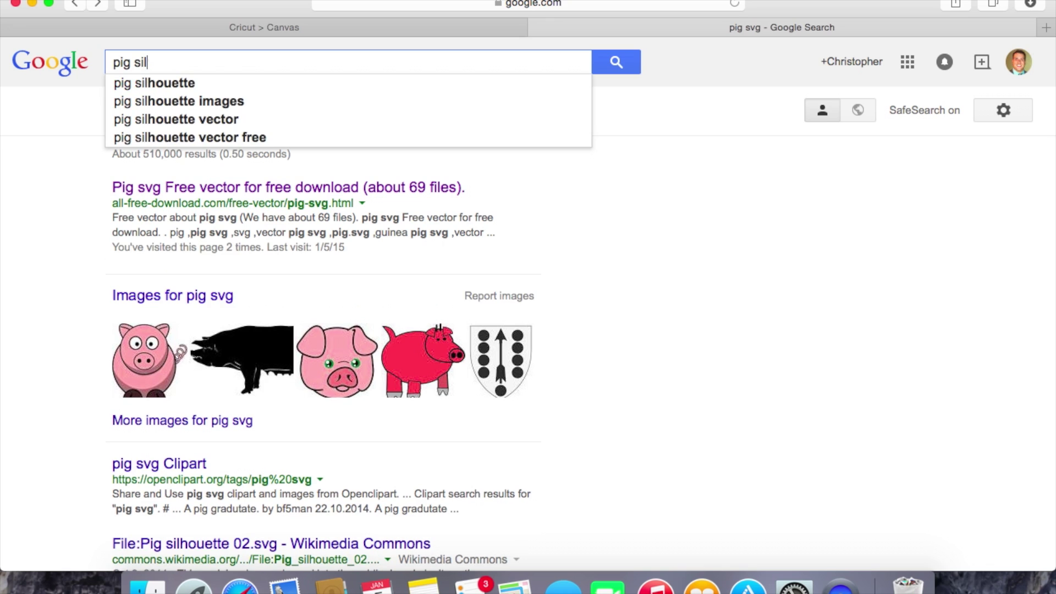
pyautogui.click(243, 85)
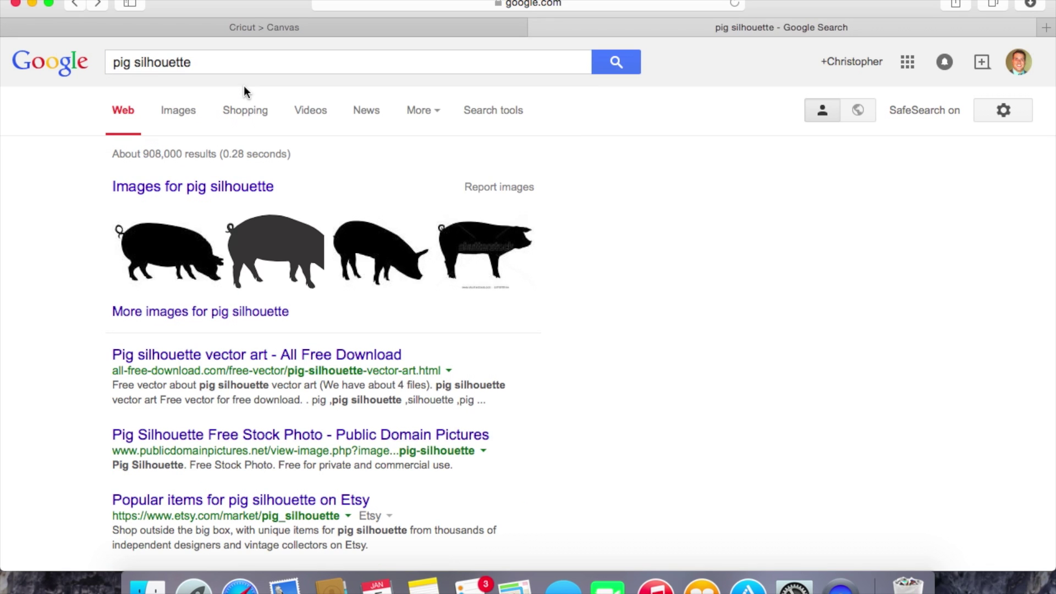
pyautogui.click(193, 115)
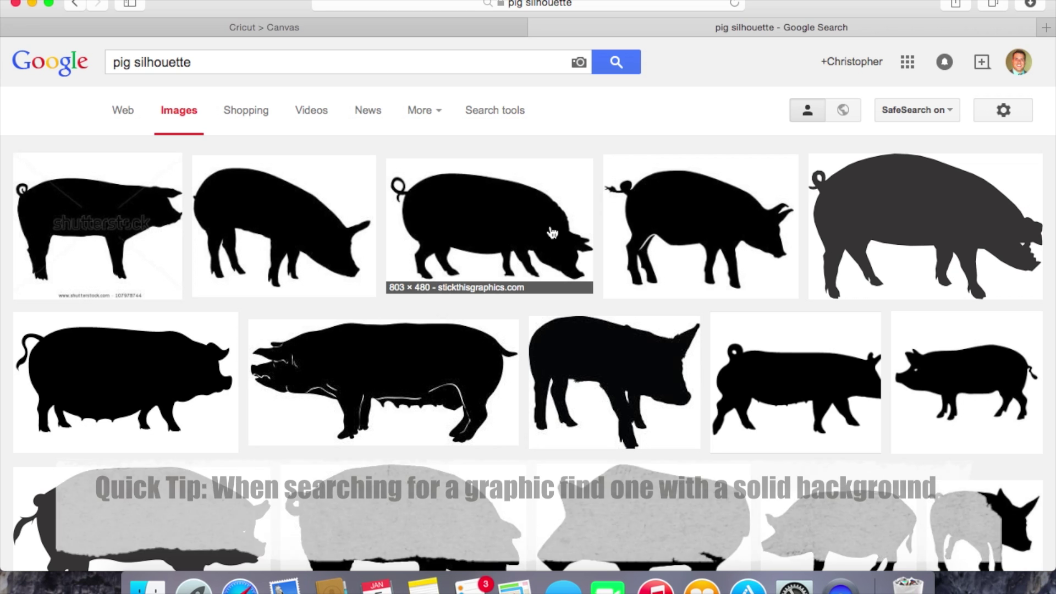
pyautogui.scroll(-1, 555, 295)
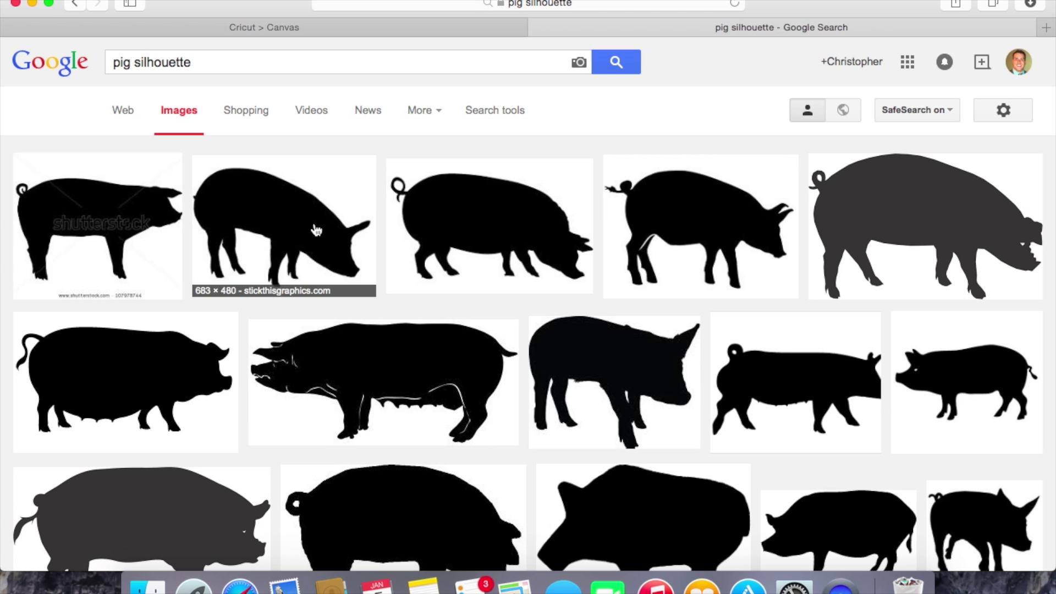
pyautogui.click(315, 223)
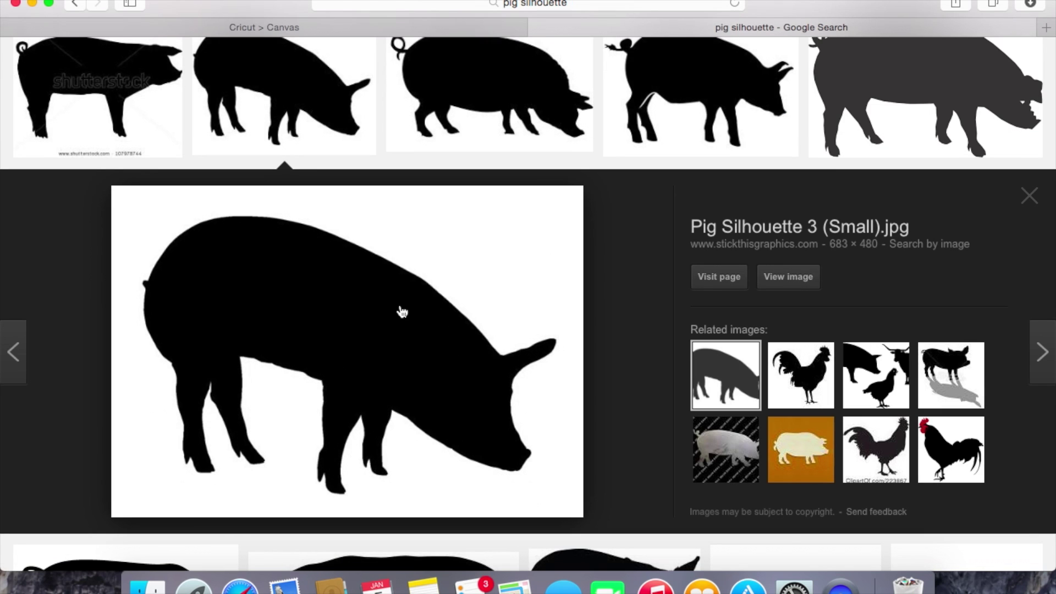
# Save Pig Silhouette 3 (Small).jpg to the desktop and maximize the browser again.
pyautogui.moveTo(816, 8); pyautogui.dragTo(577, 24)
pyautogui.moveTo(546, 326); pyautogui.dragTo(1012, 331)
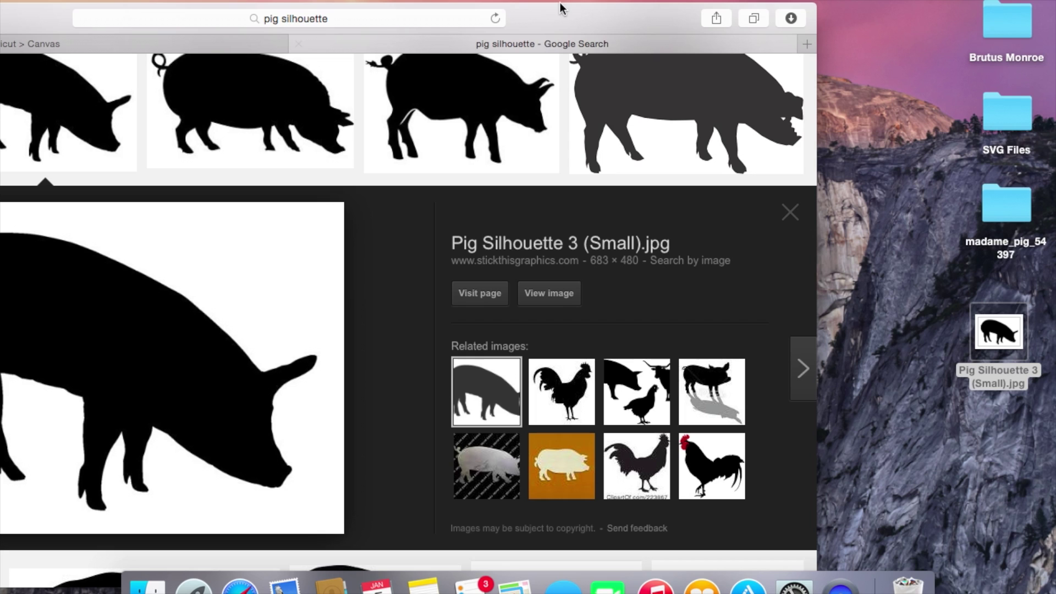
pyautogui.doubleClick(561, 22)
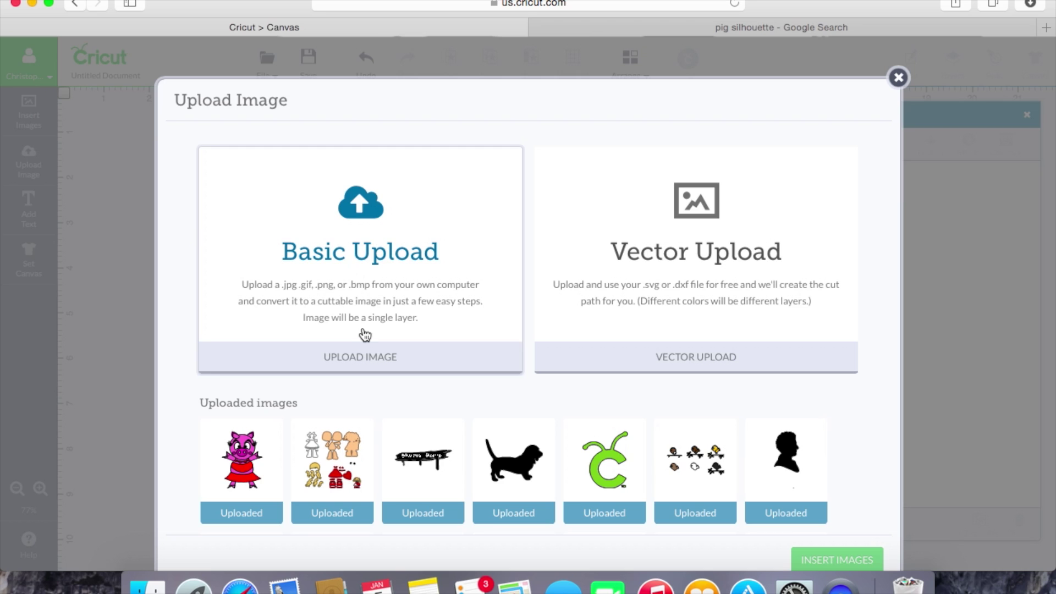
# Upload Pig Silhouette 3 (Small).jpg from the Desktop as a simple image.
pyautogui.click(365, 335)
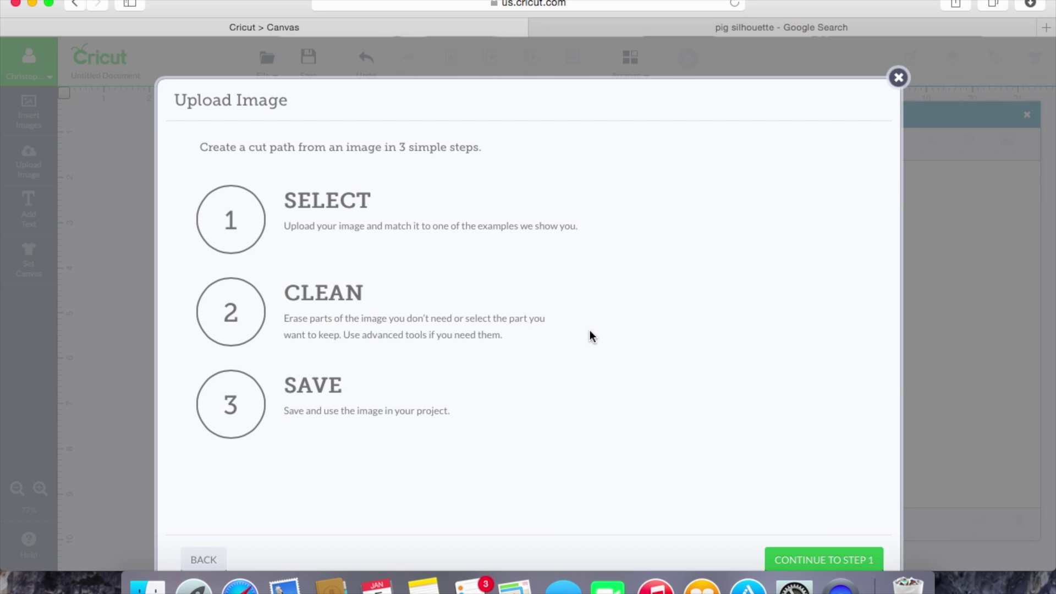
pyautogui.click(802, 558)
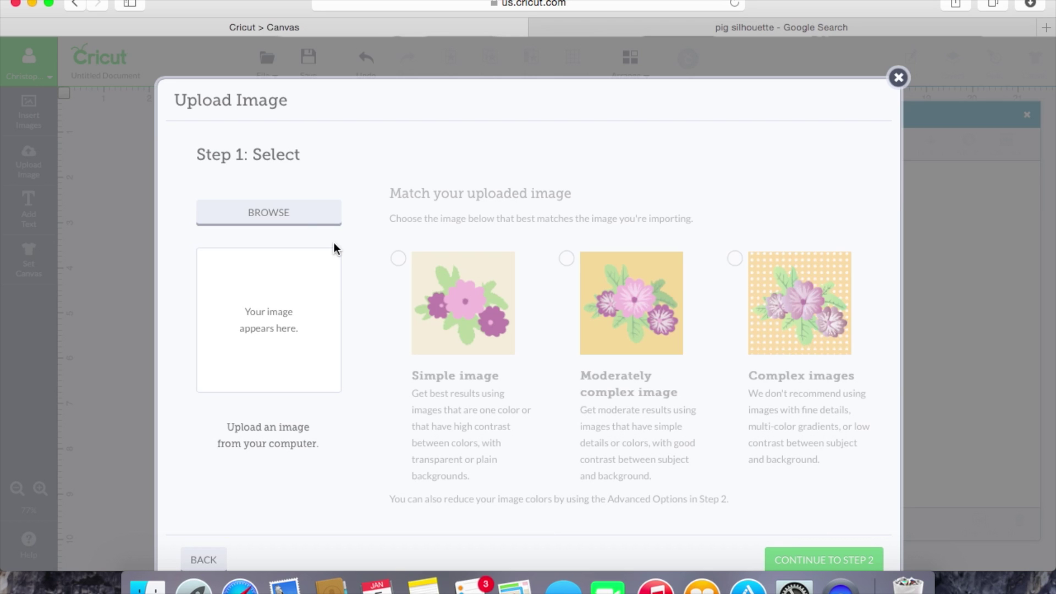
pyautogui.click(465, 262)
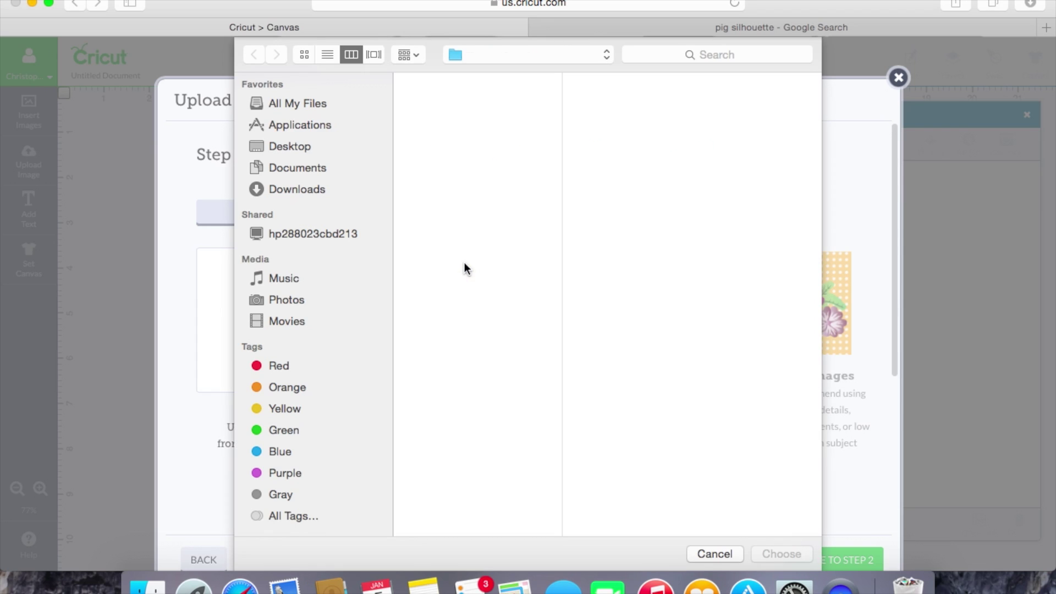
pyautogui.click(284, 143)
pyautogui.click(732, 146)
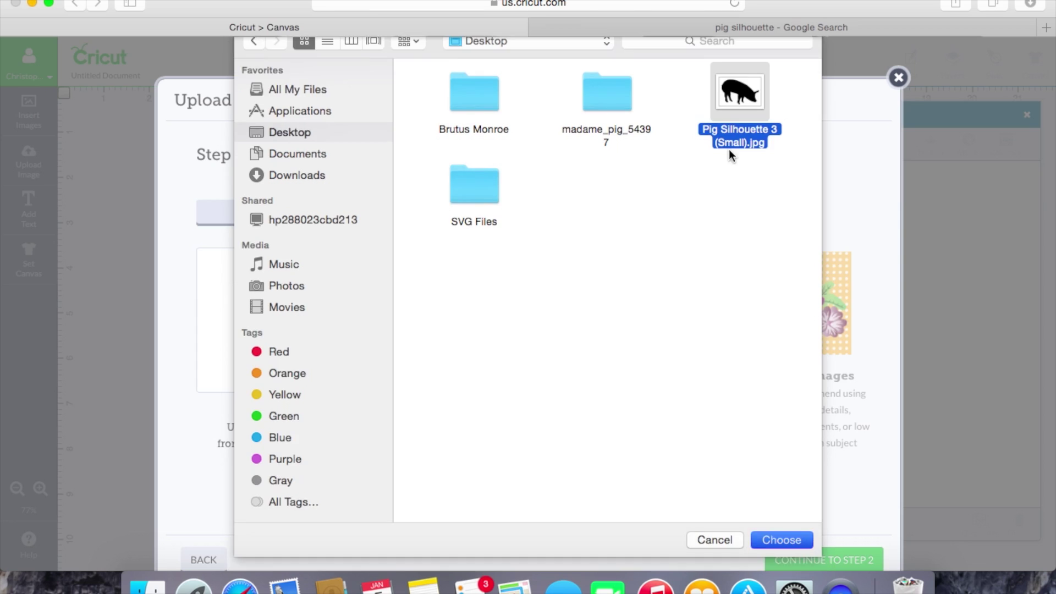
pyautogui.doubleClick(729, 152)
pyautogui.click(398, 258)
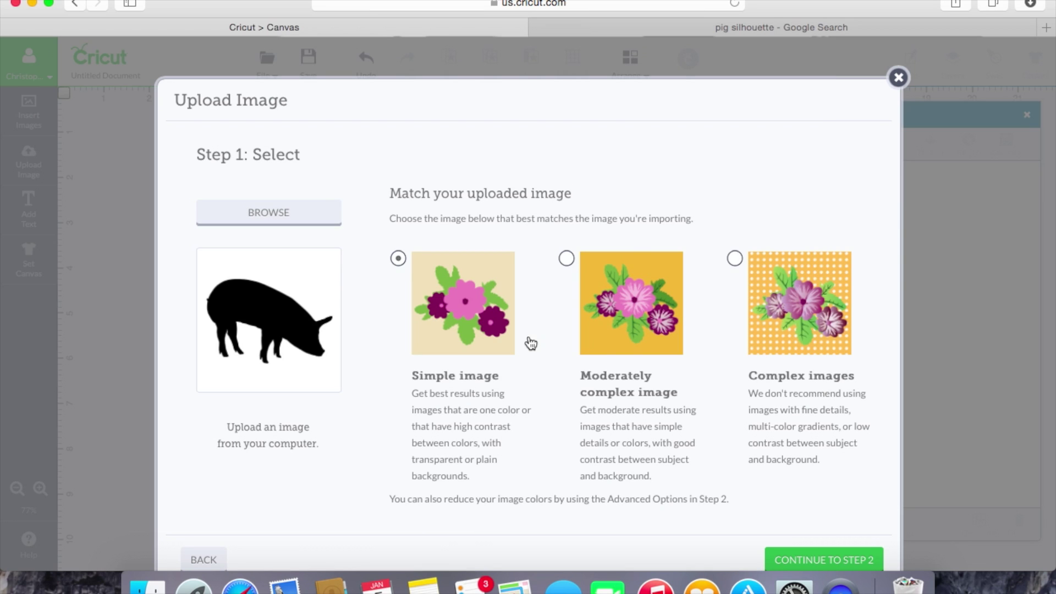
pyautogui.click(835, 566)
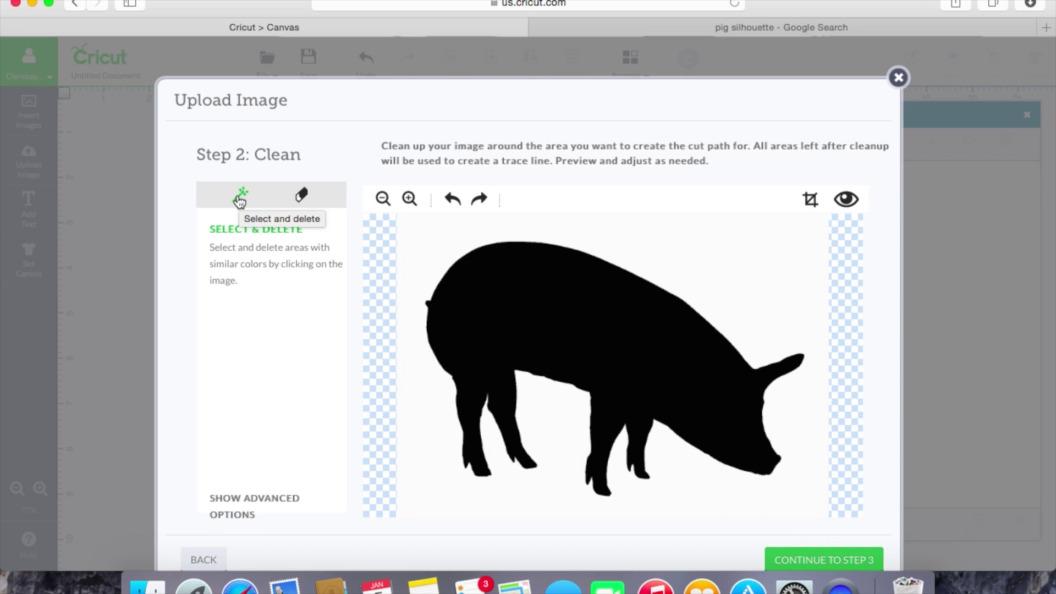
# Trial-remove the pig's white background, preview the cut lines, then undo the removal.
pyautogui.click(722, 262)
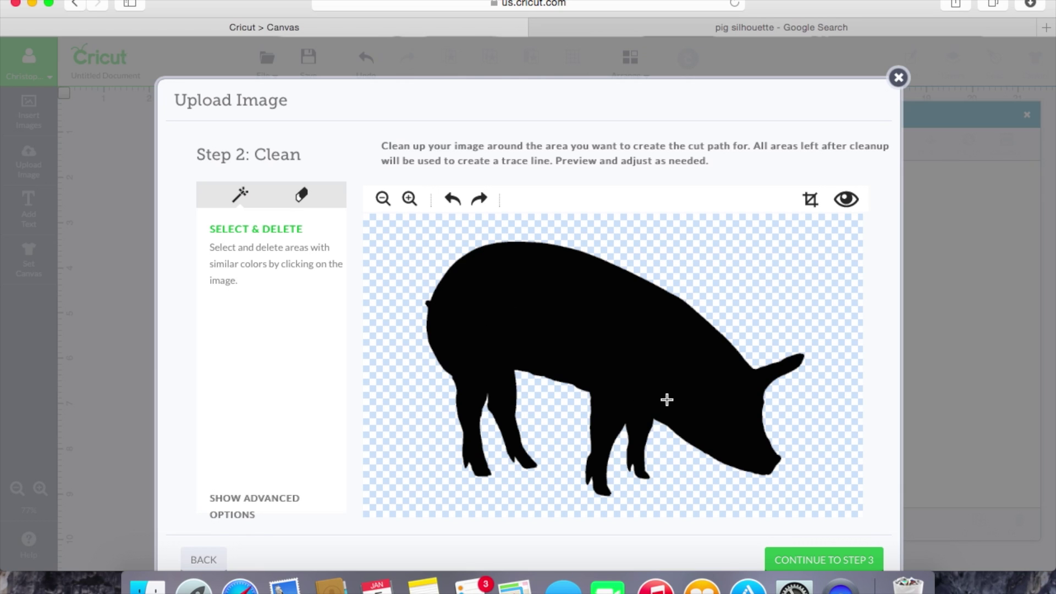
pyautogui.click(842, 203)
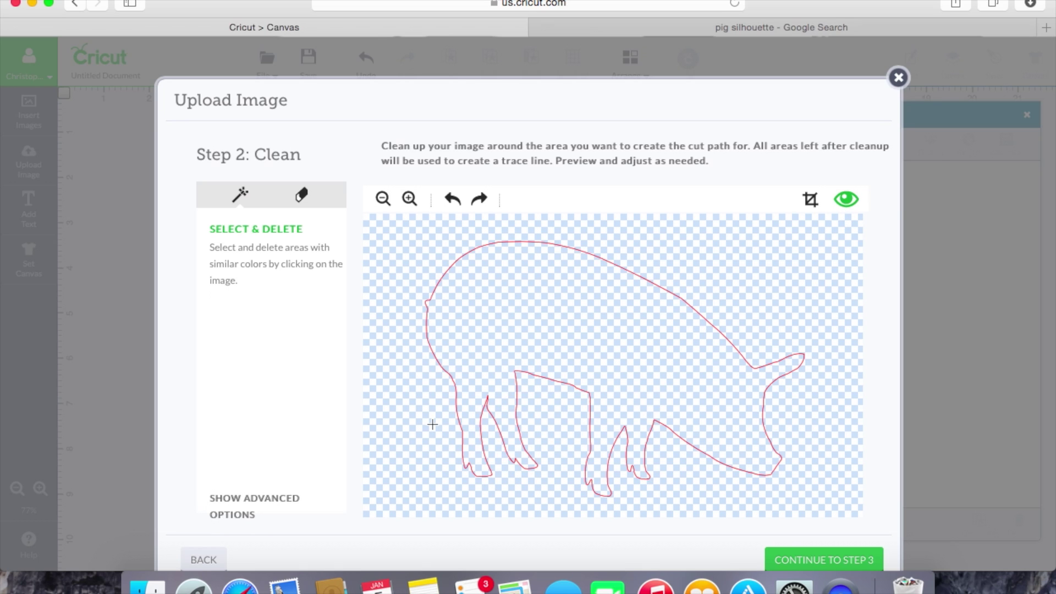
pyautogui.click(847, 201)
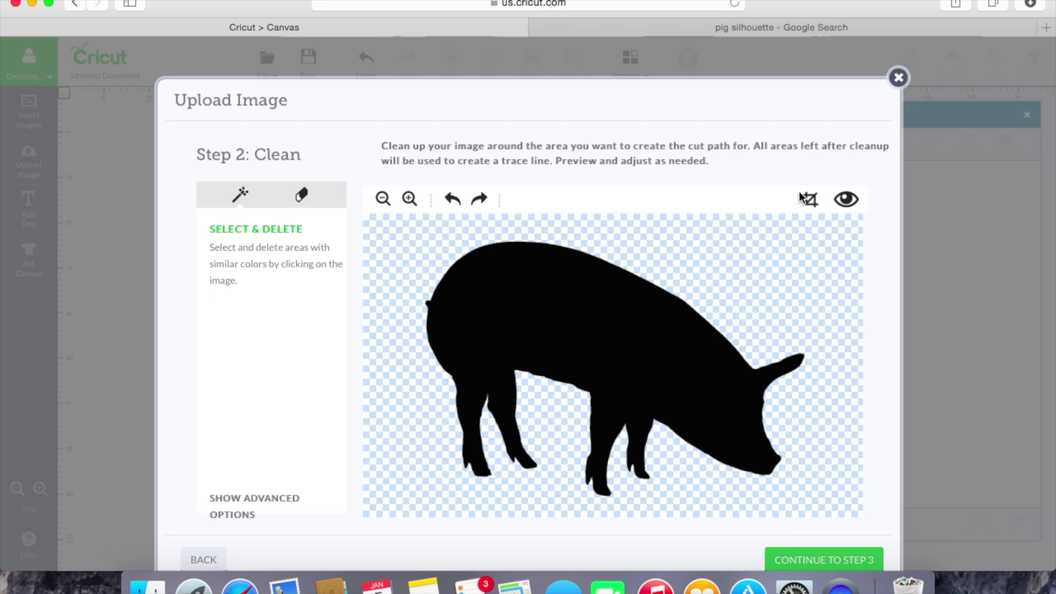
pyautogui.click(453, 200)
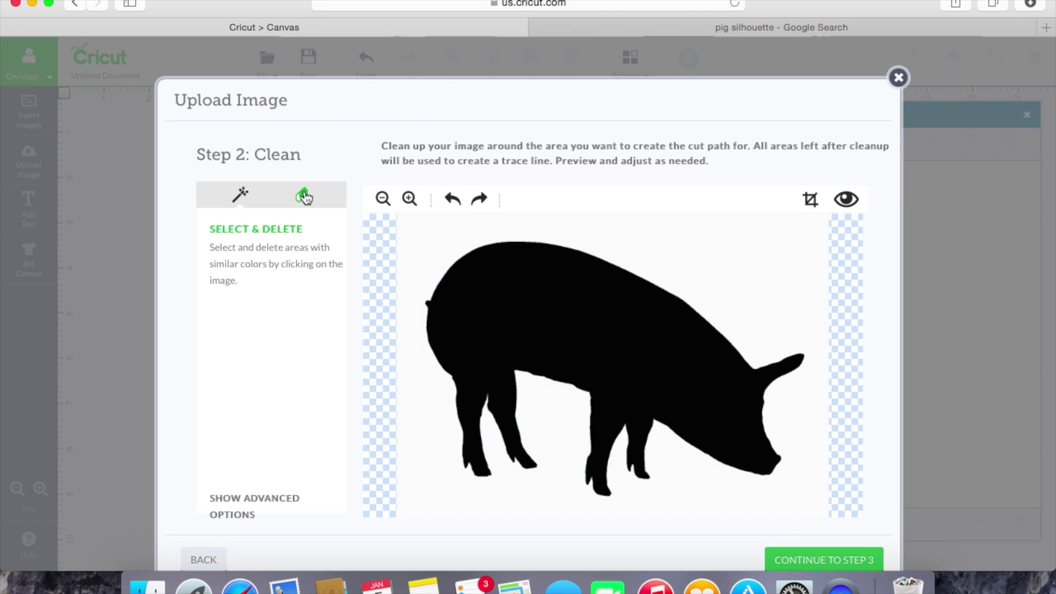
pyautogui.click(304, 197)
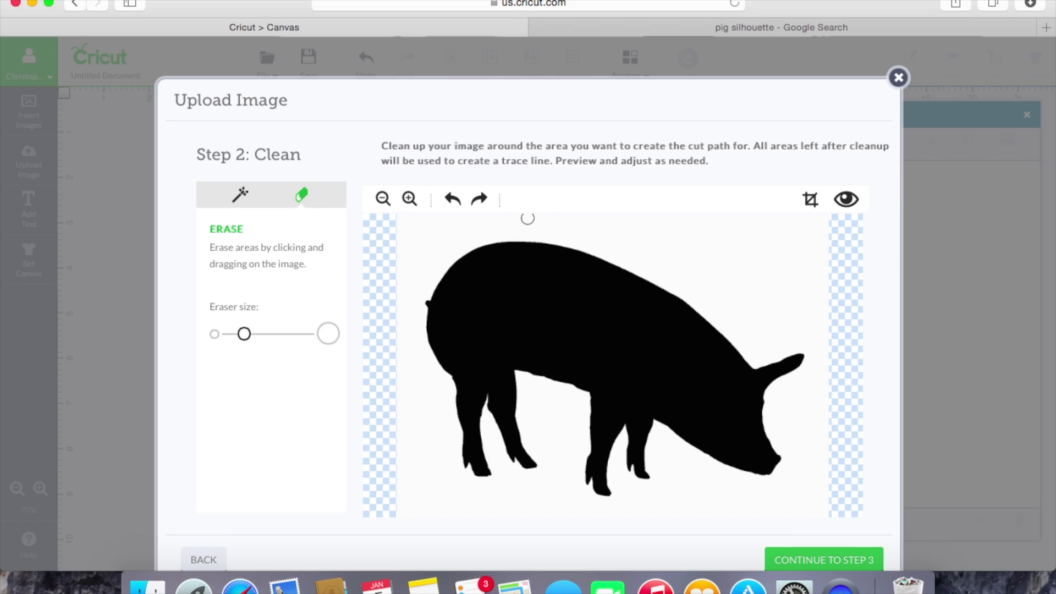
# Try erasing strips around the pig with a larger eraser, then undo the strokes.
pyautogui.moveTo(547, 219)
pyautogui.mouseDown()
pyautogui.moveTo(605, 232)
pyautogui.moveTo(668, 263)
pyautogui.moveTo(743, 328)
pyautogui.moveTo(817, 345)
pyautogui.moveTo(818, 372)
pyautogui.moveTo(791, 405)
pyautogui.moveTo(788, 432)
pyautogui.mouseUp()
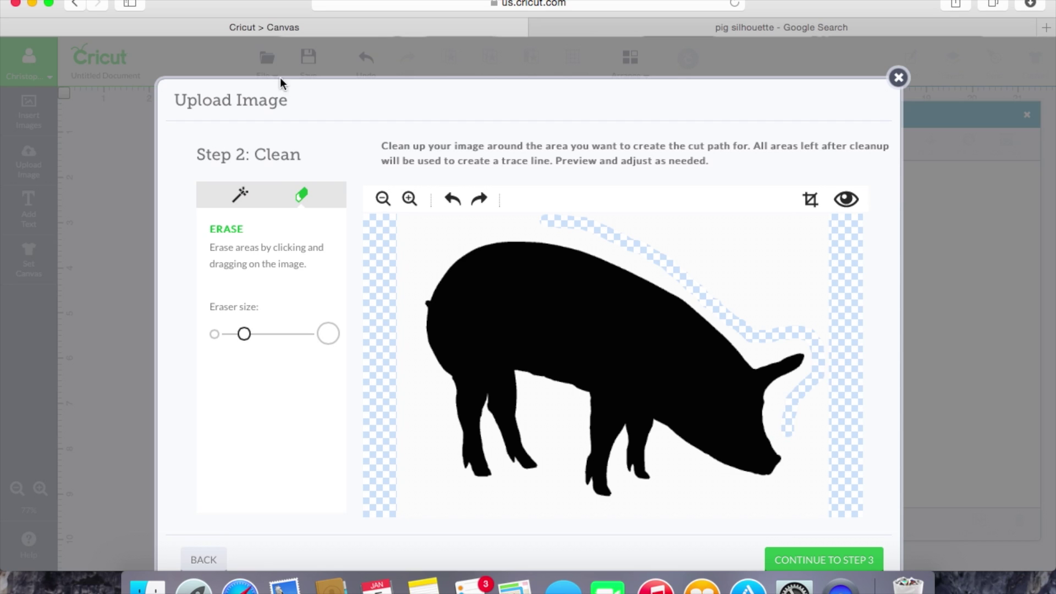
pyautogui.moveTo(244, 334); pyautogui.dragTo(283, 334)
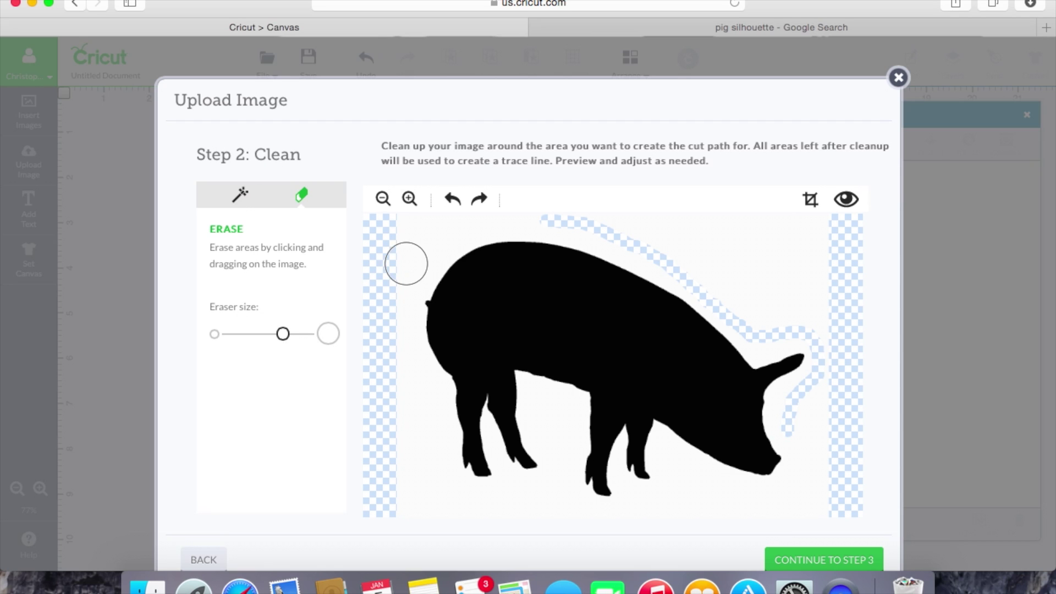
pyautogui.moveTo(406, 236)
pyautogui.mouseDown()
pyautogui.moveTo(398, 281)
pyautogui.moveTo(424, 464)
pyautogui.mouseUp()
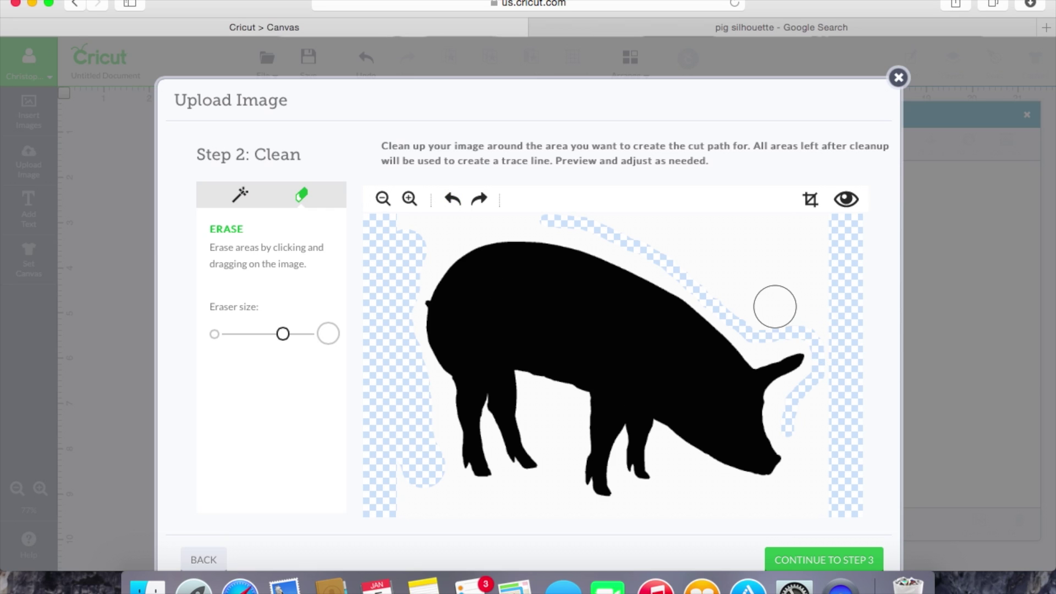
pyautogui.click(406, 296)
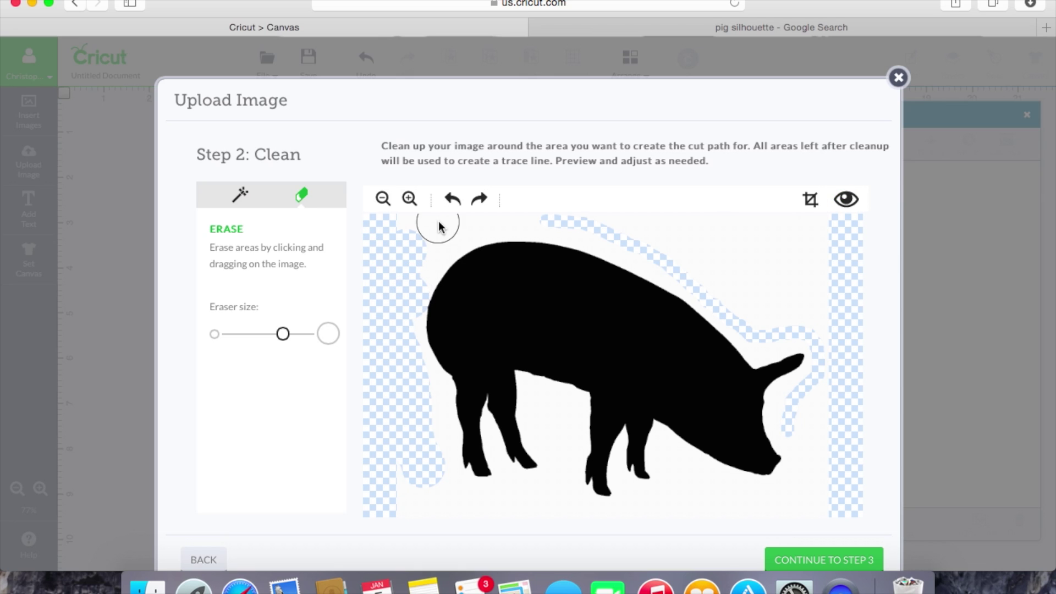
pyautogui.click(450, 201)
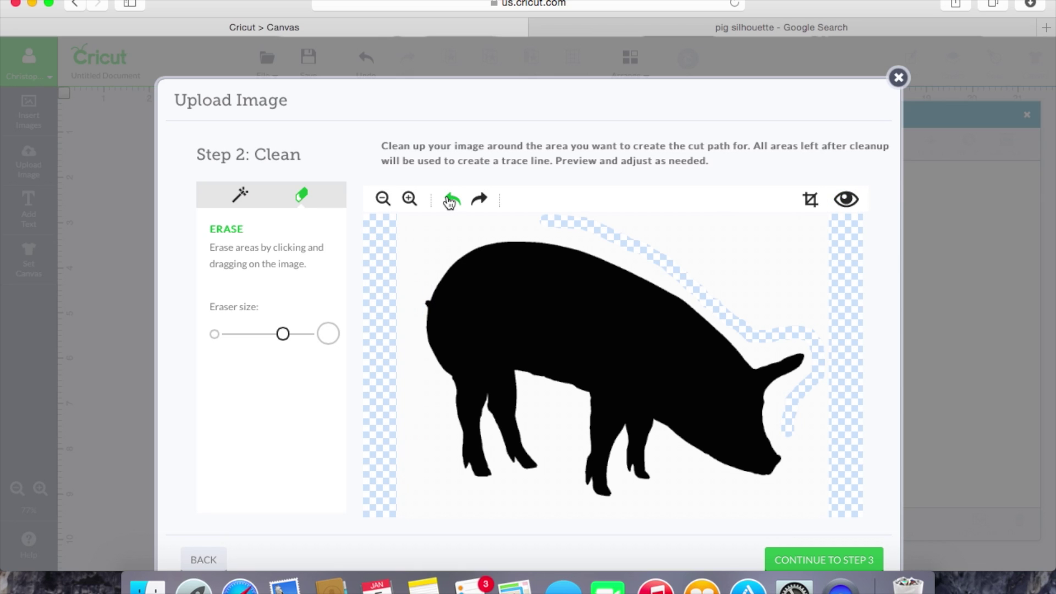
pyautogui.click(450, 200)
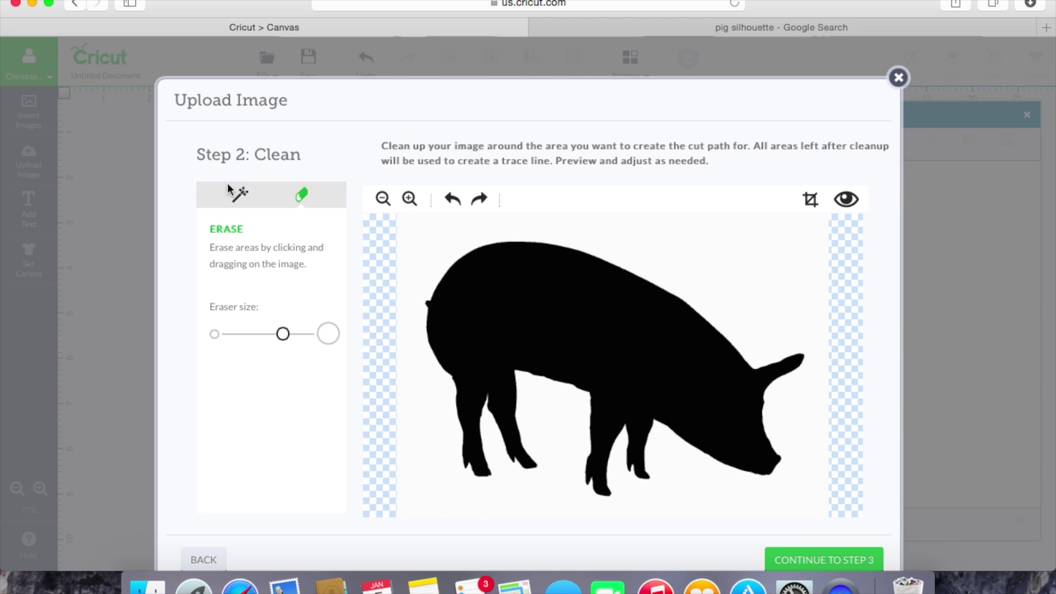
# Delete the white background with Select & Delete and verify the cut-line preview.
pyautogui.click(241, 195)
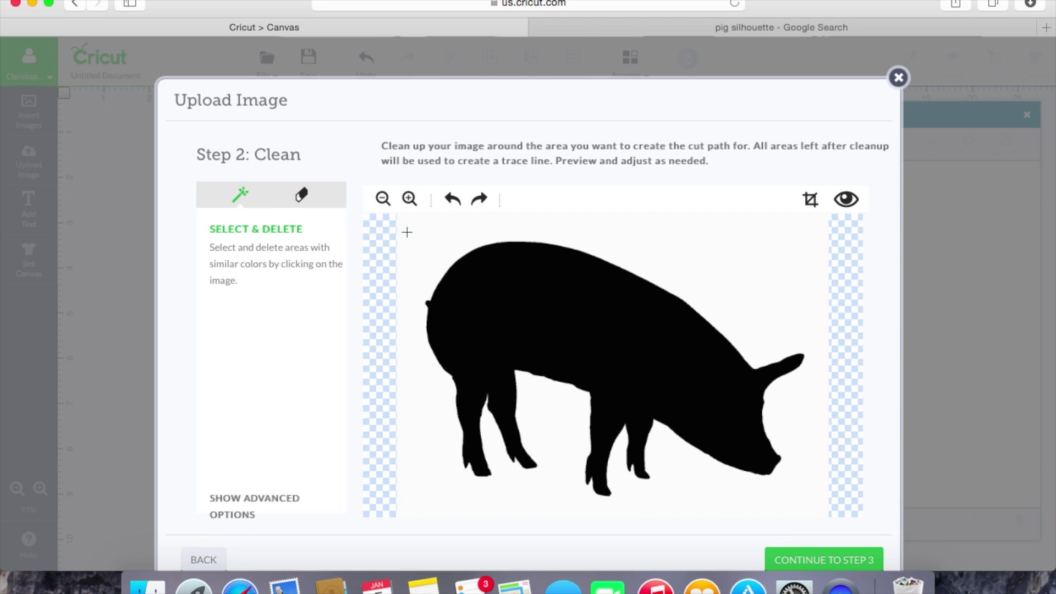
pyautogui.click(628, 258)
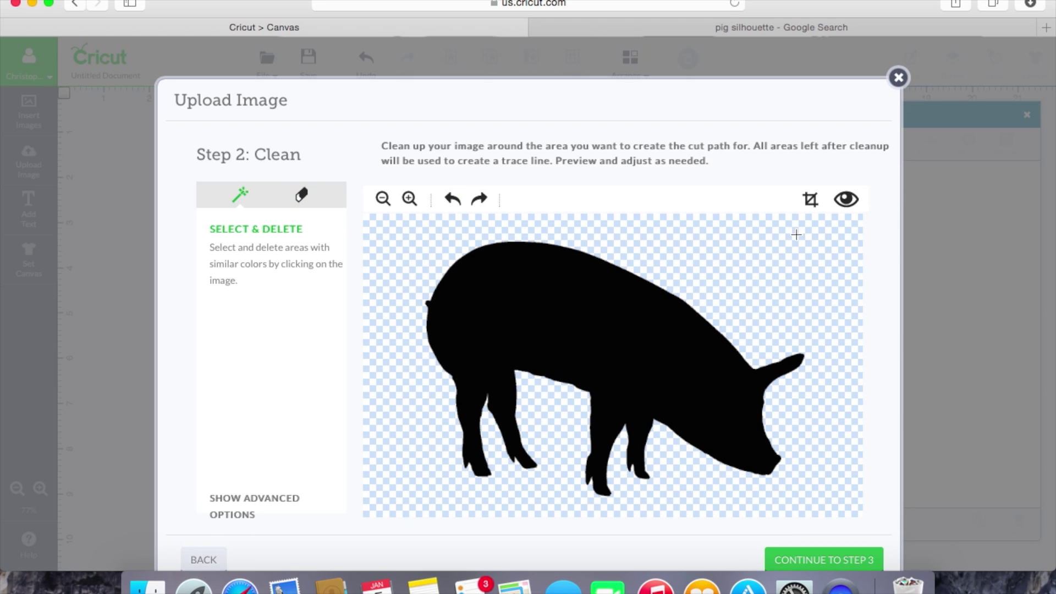
pyautogui.click(846, 201)
pyautogui.click(845, 201)
pyautogui.click(812, 561)
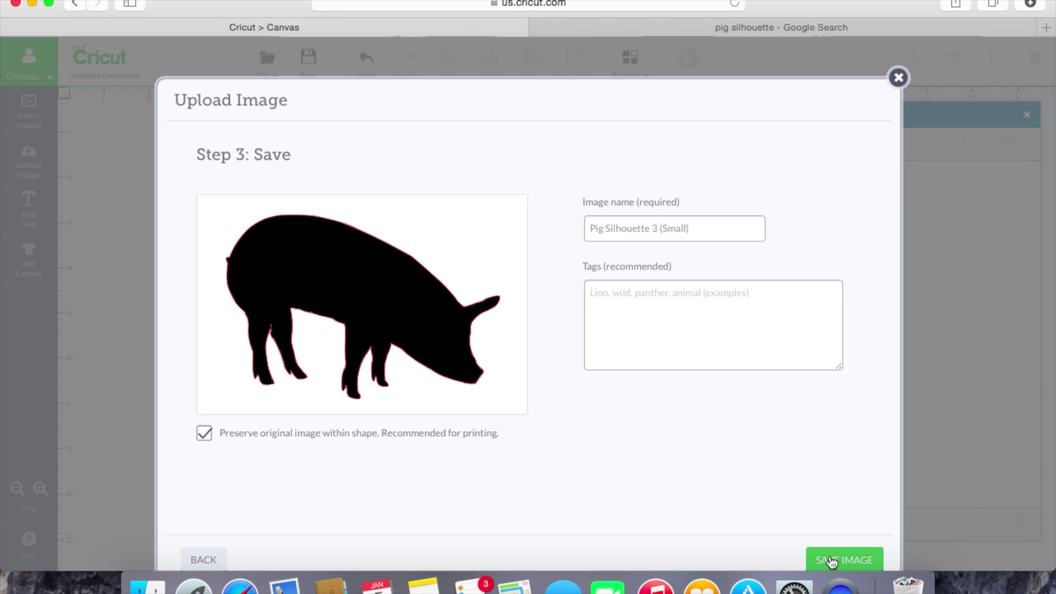
# Save Pig Silhouette 3 (Small) and insert it from Uploaded images onto the canvas.
pyautogui.click(831, 562)
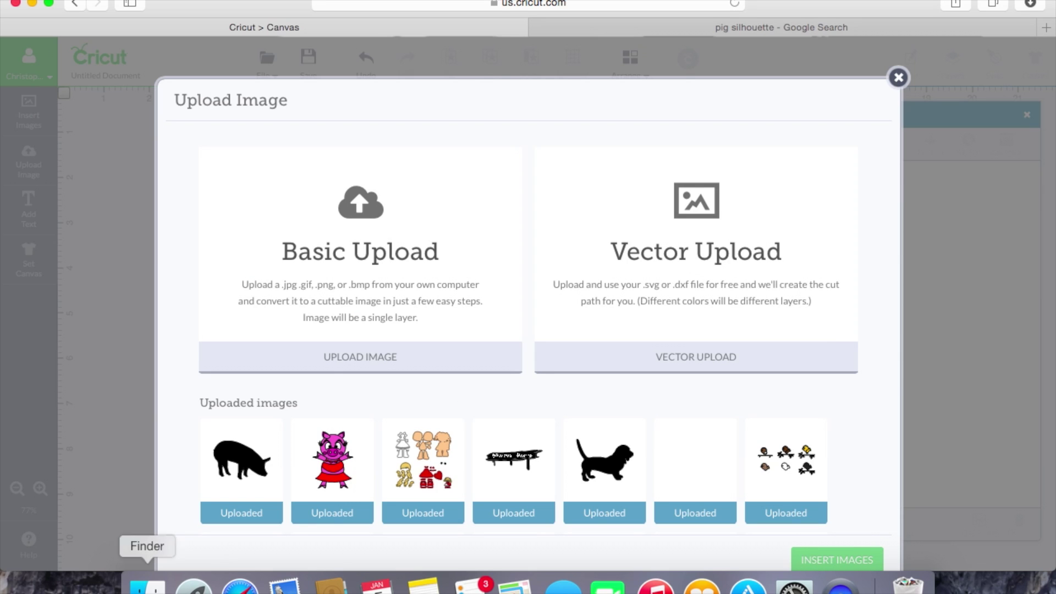
pyautogui.click(247, 474)
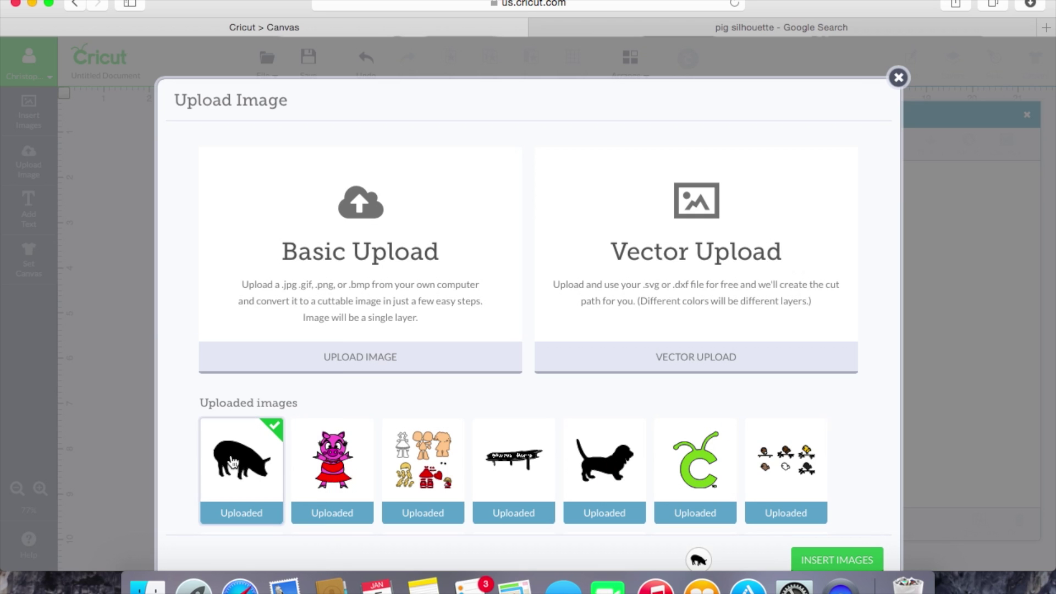
pyautogui.click(820, 557)
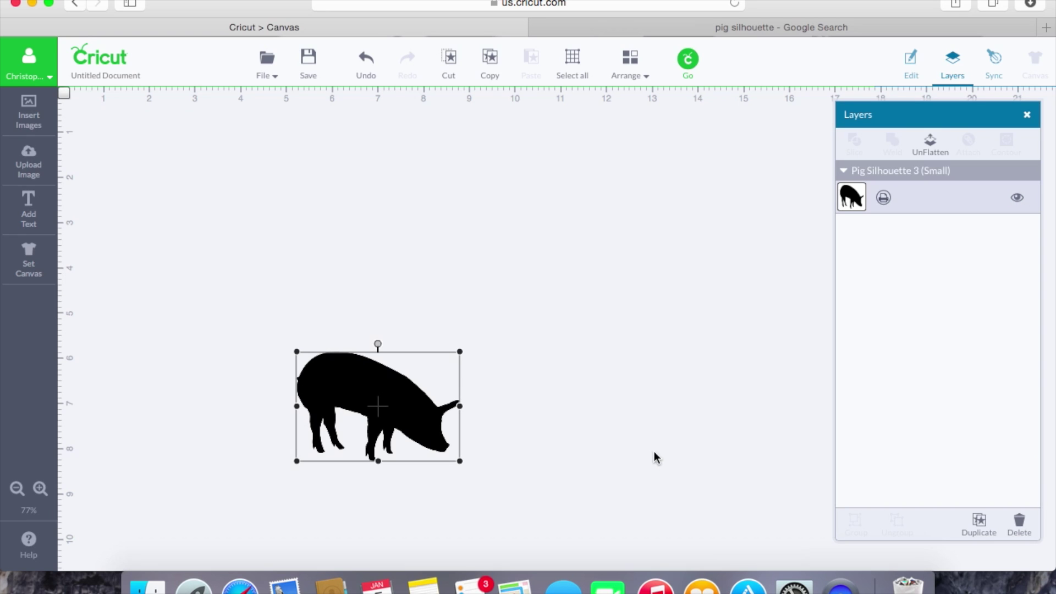
# Enlarge the pig to over double size, move it up-left, and check the mat preview.
pyautogui.moveTo(460, 353); pyautogui.dragTo(676, 129)
pyautogui.moveTo(434, 329); pyautogui.dragTo(286, 293)
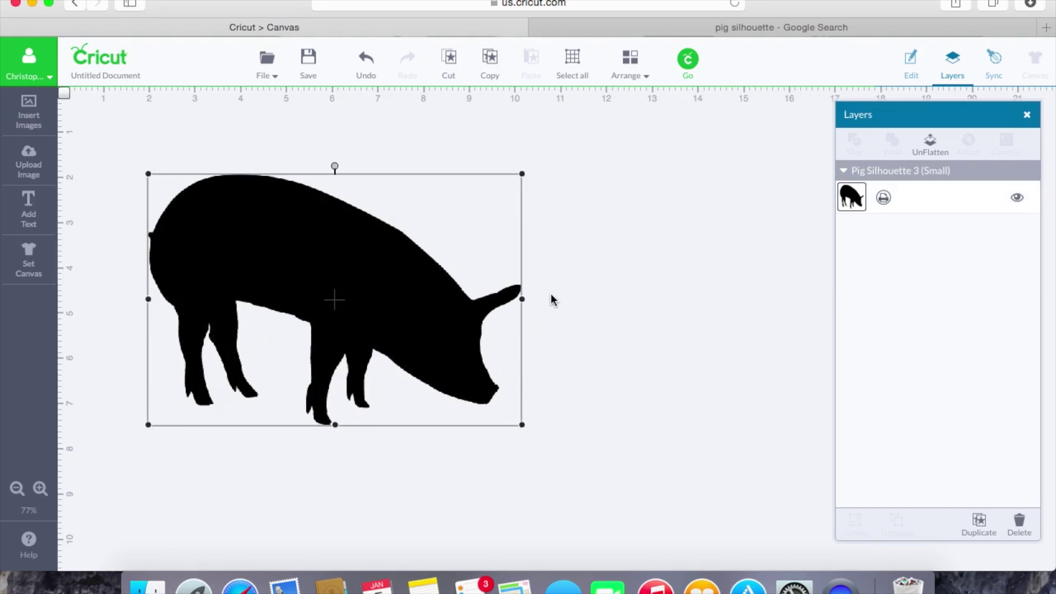
pyautogui.click(551, 297)
pyautogui.click(697, 56)
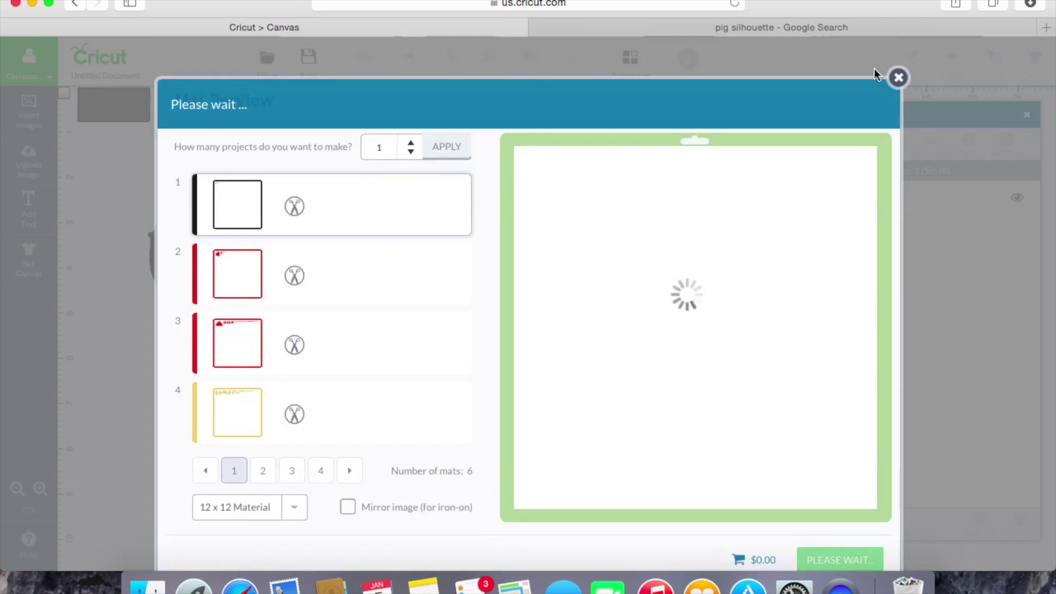
pyautogui.click(899, 77)
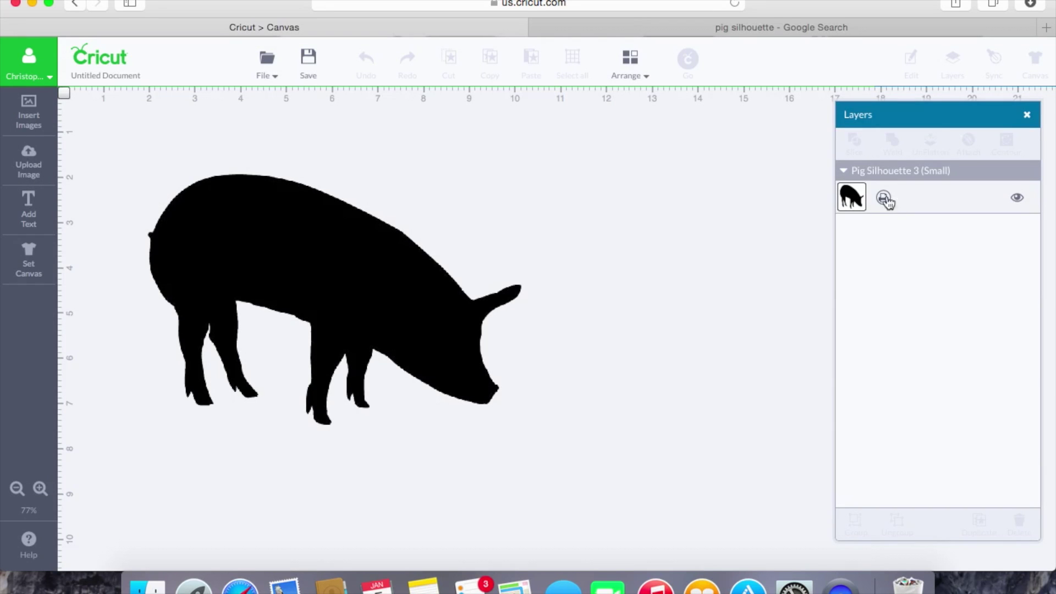
# Unflatten the pig layer and change its line type from print to Cut.
pyautogui.click(884, 198)
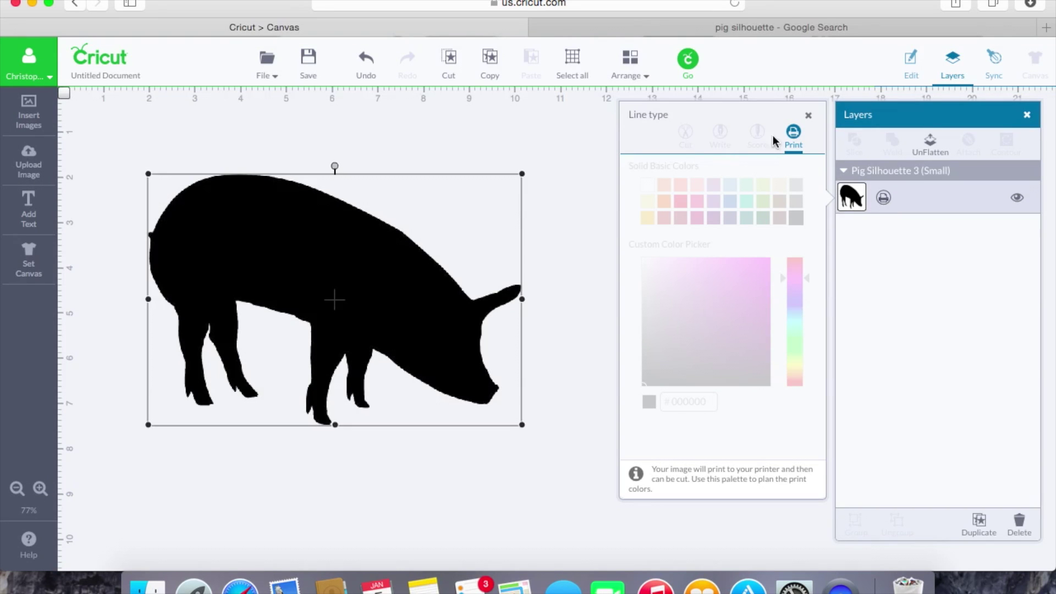
pyautogui.click(808, 115)
pyautogui.click(950, 159)
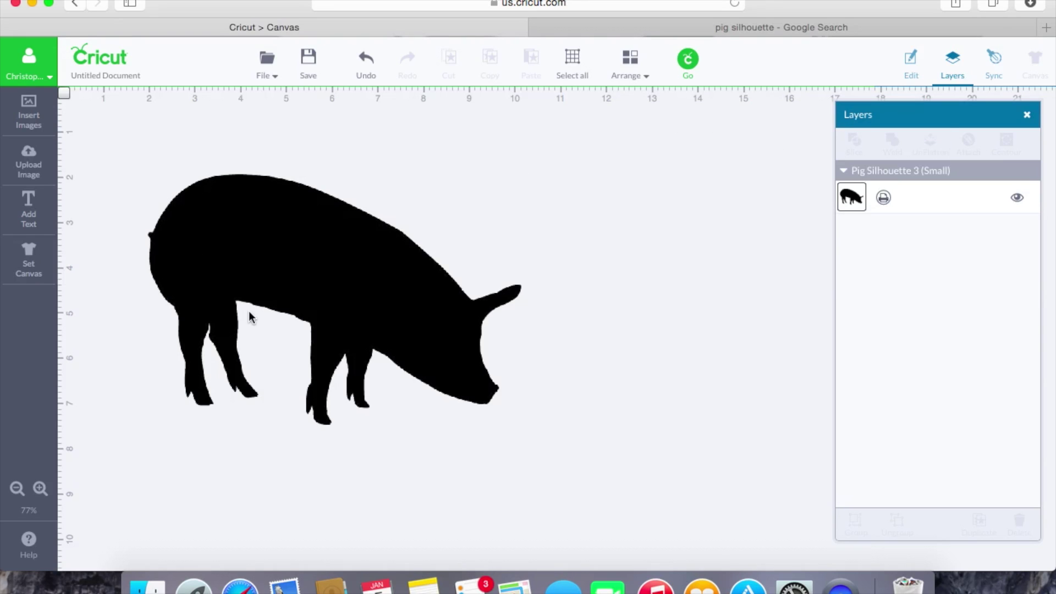
pyautogui.click(884, 197)
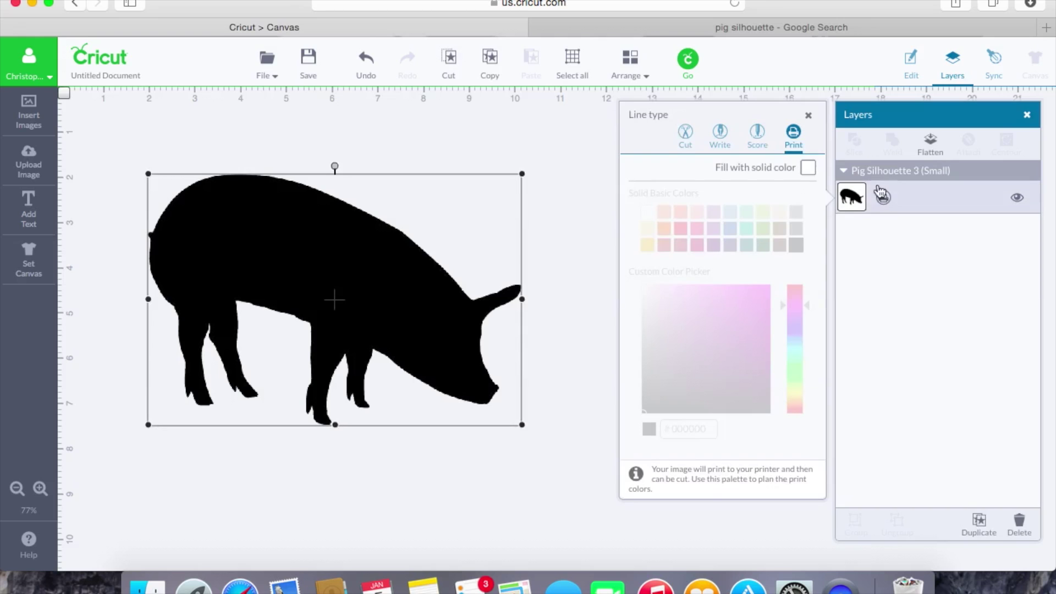
pyautogui.click(685, 135)
pyautogui.click(673, 237)
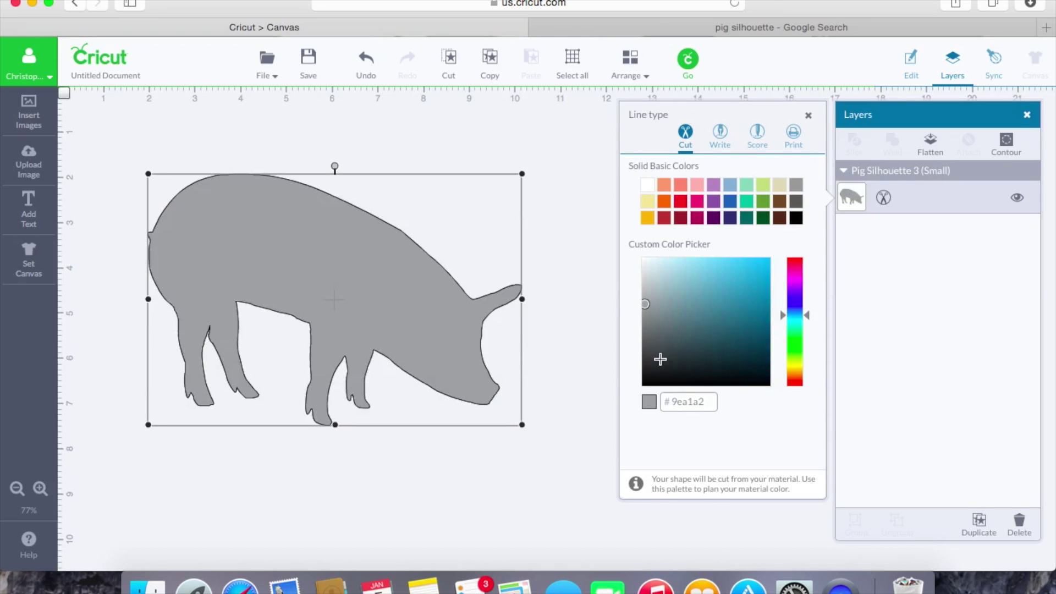
pyautogui.click(580, 295)
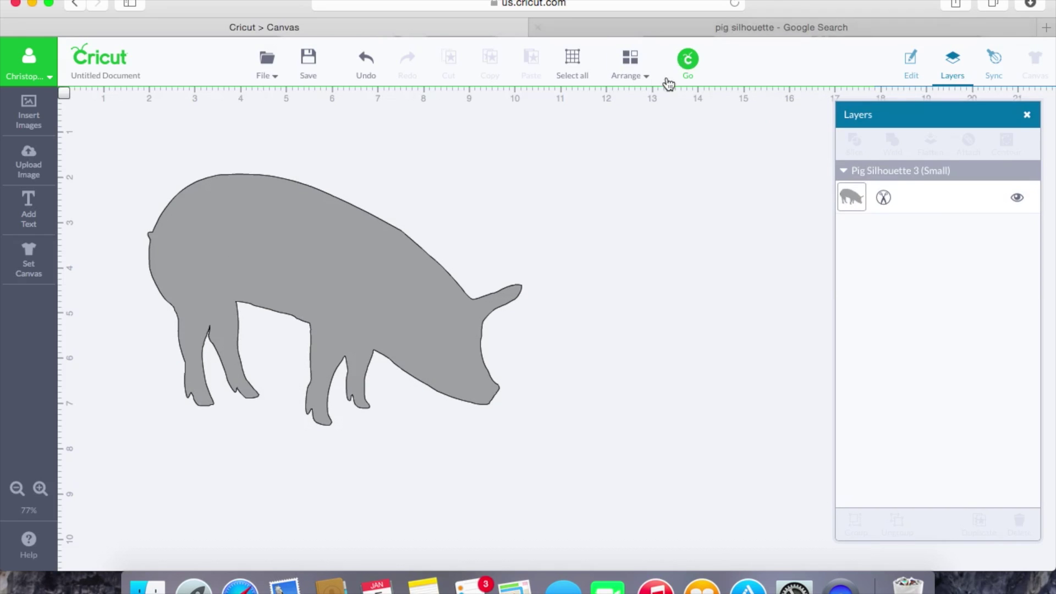
pyautogui.click(683, 64)
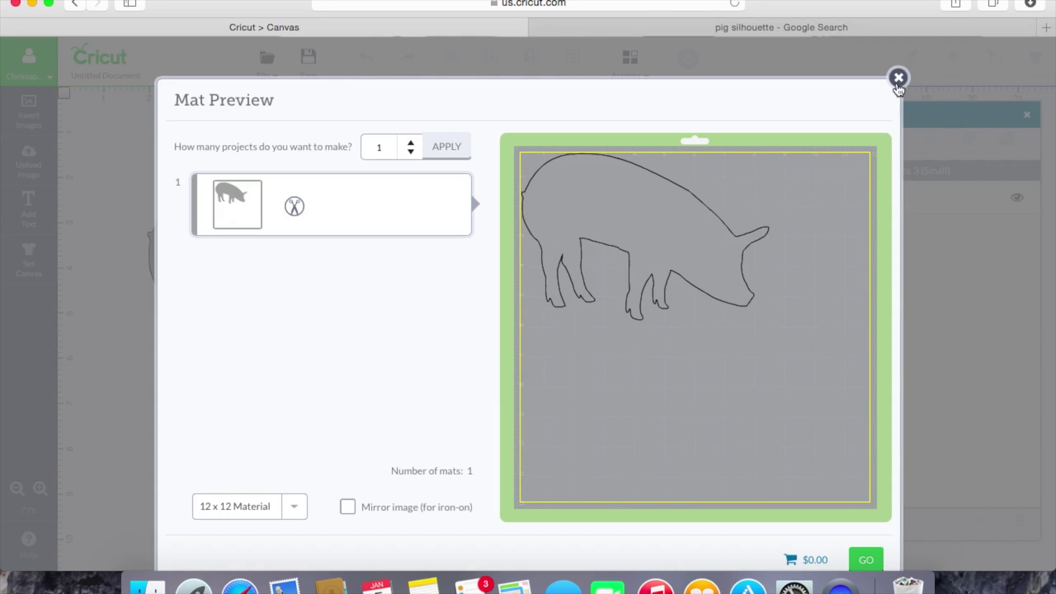
pyautogui.click(898, 78)
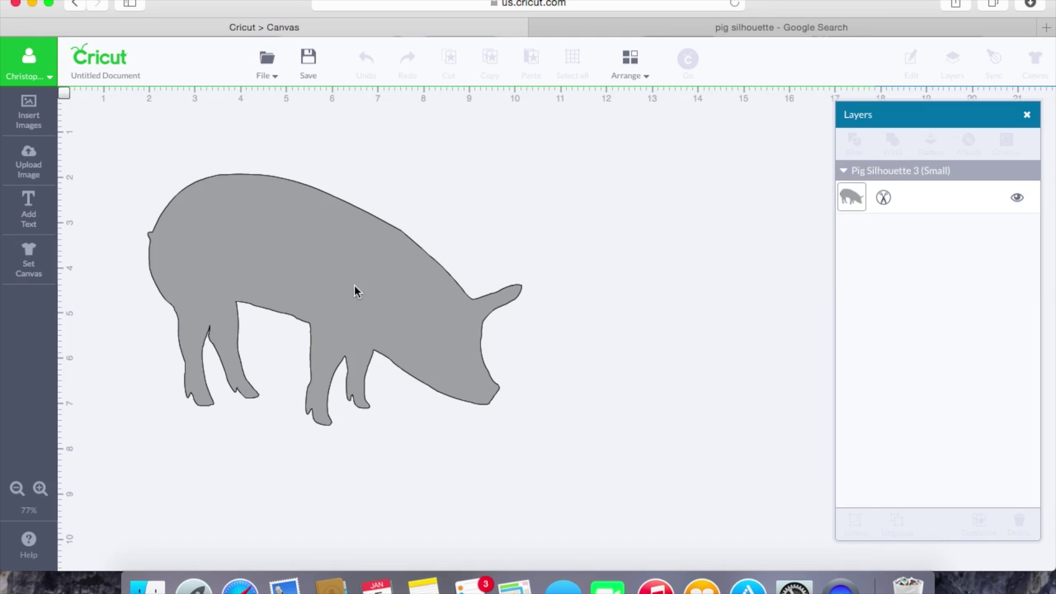
pyautogui.moveTo(356, 290); pyautogui.dragTo(282, 220)
# Deselect the pig now placed at the top-left of the canvas.
pyautogui.click(599, 220)
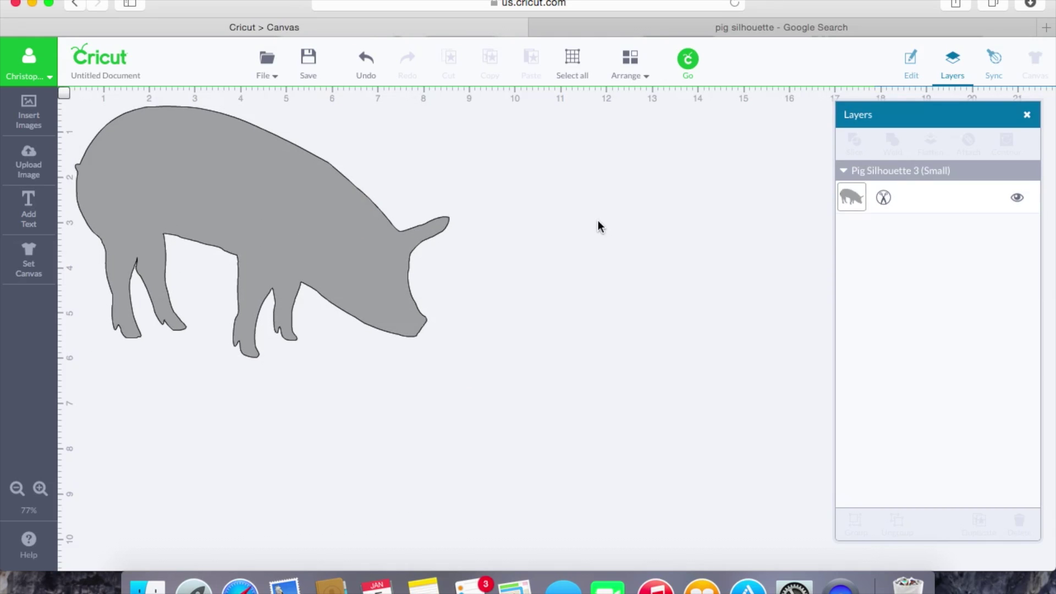